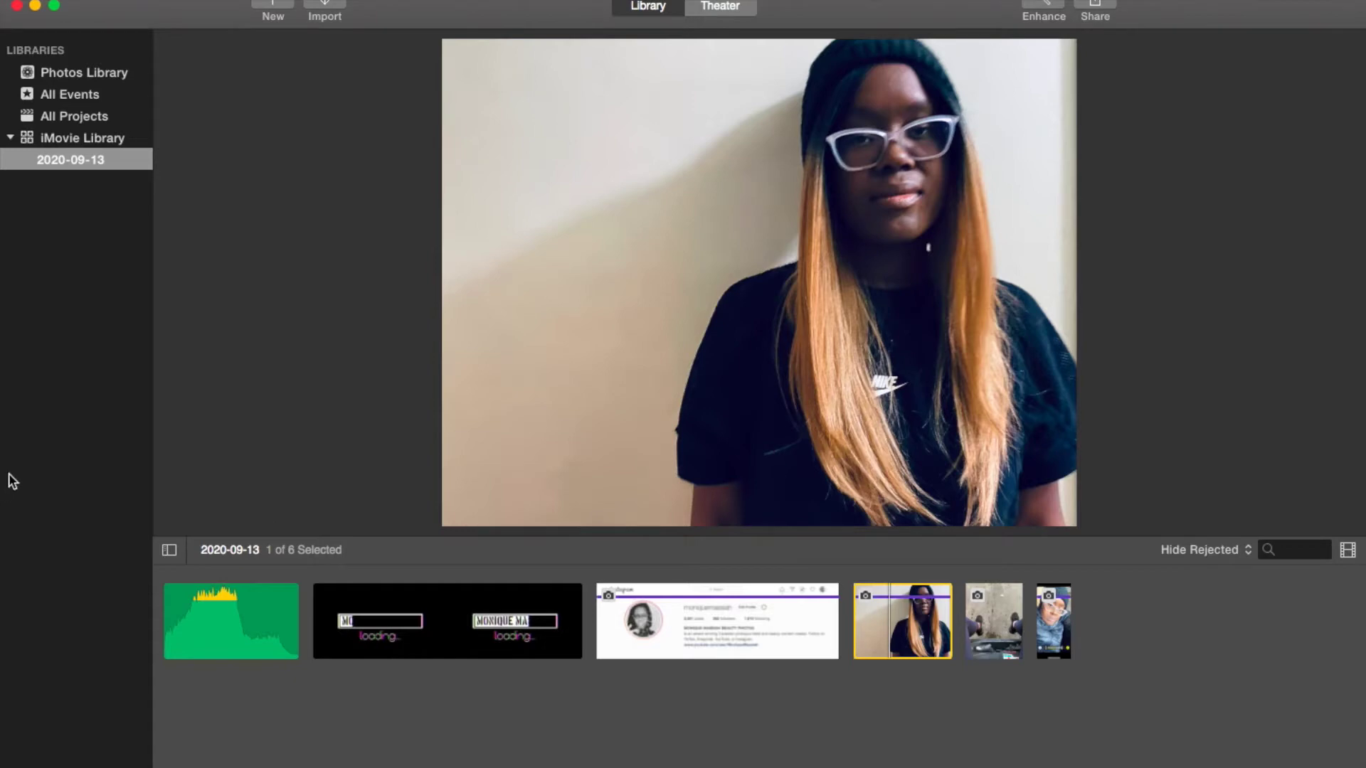
Step: Preview clips in the 2020-09-13 event, ending on the woman's photo IMG_0672 2
click(996, 627)
click(1047, 616)
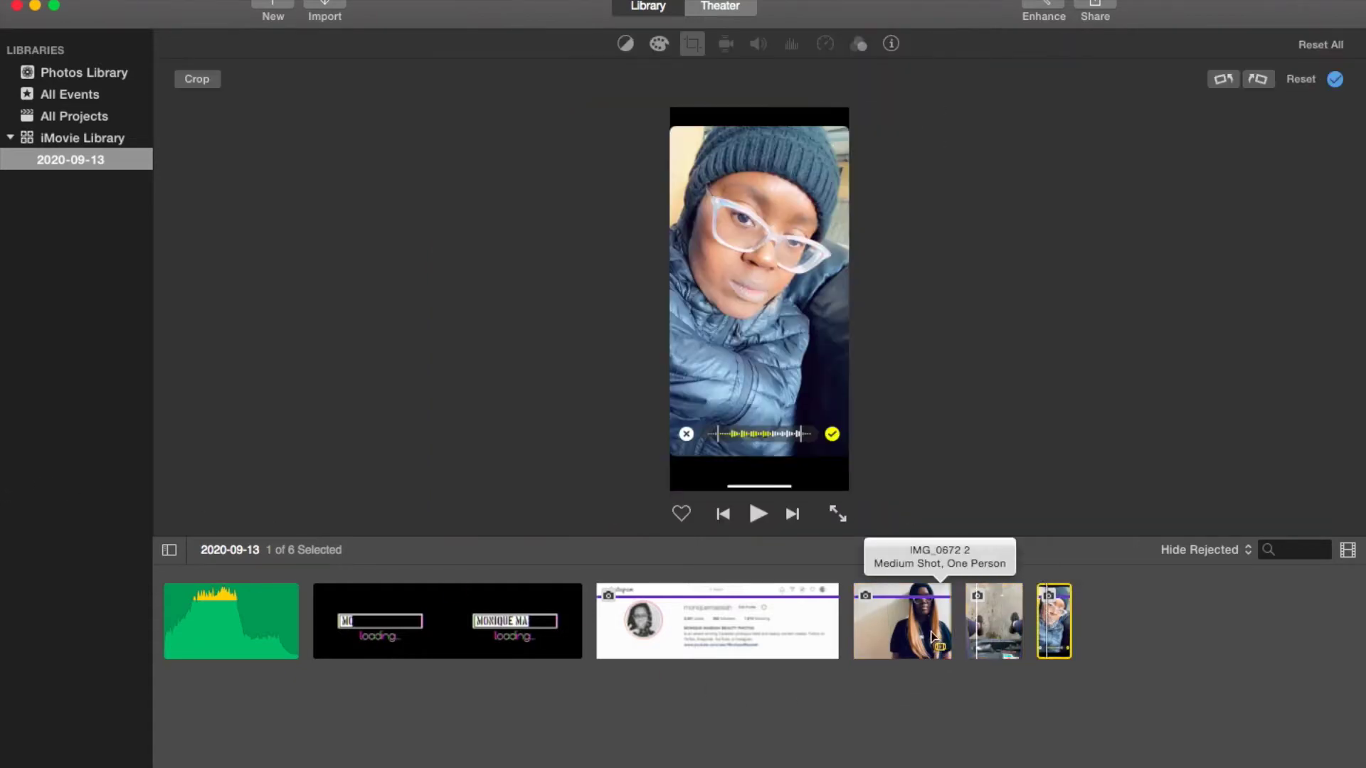
click(857, 643)
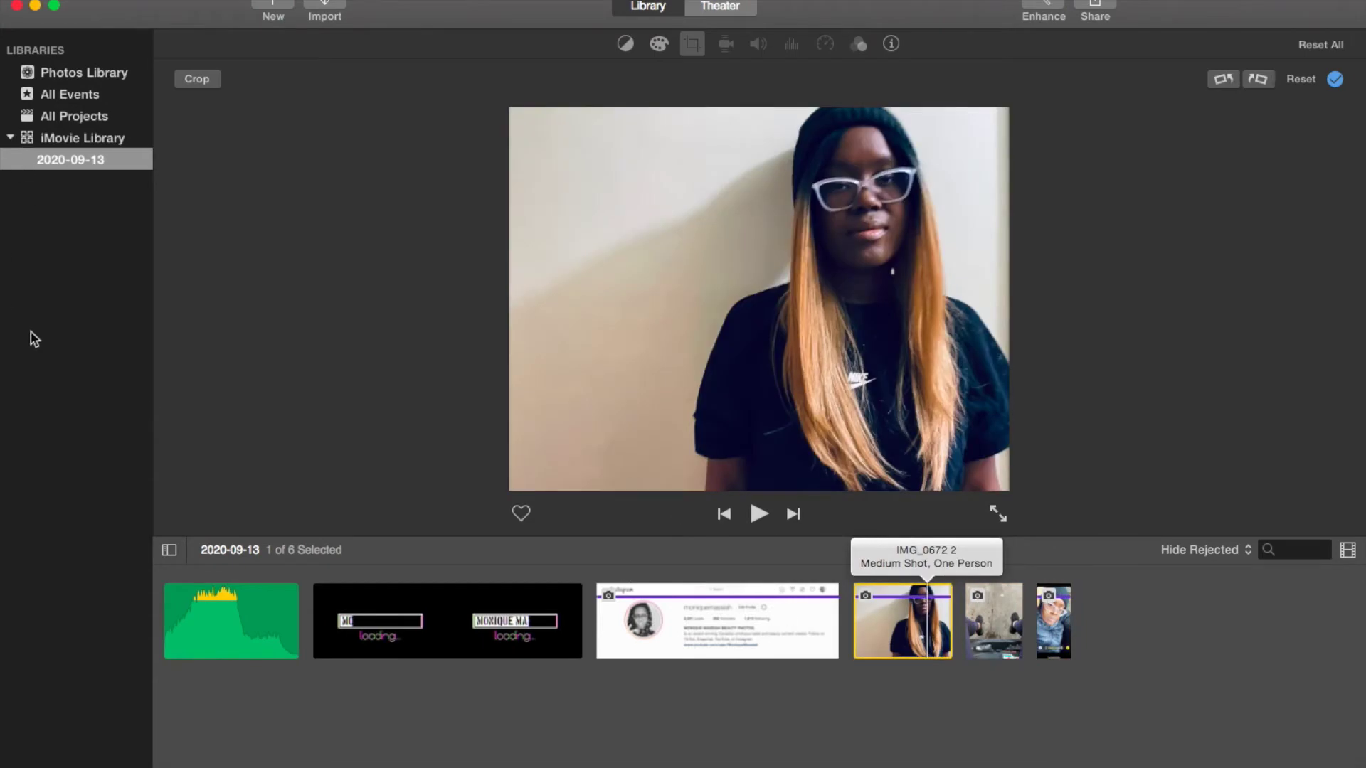
Step: Create a new movie with the Modern theme, keeping the name My Movie
click(274, 8)
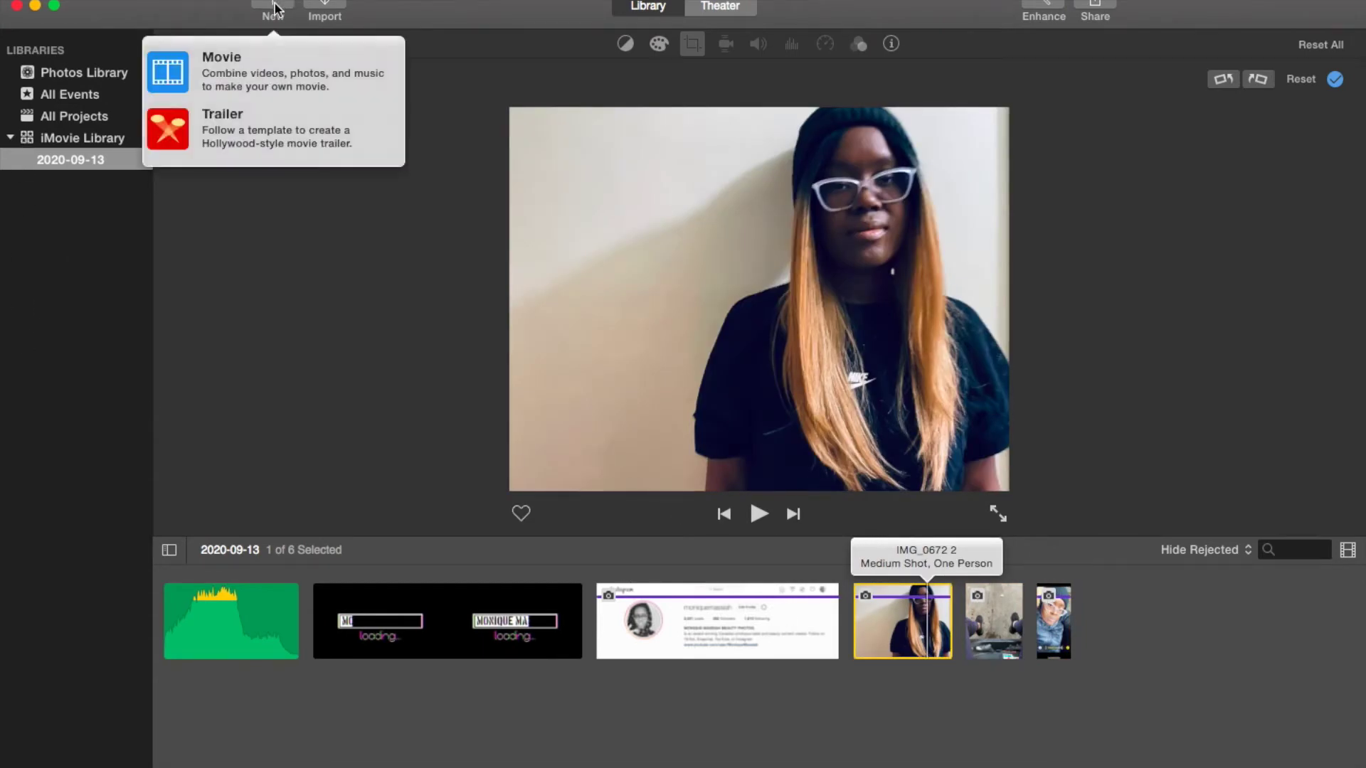
click(294, 75)
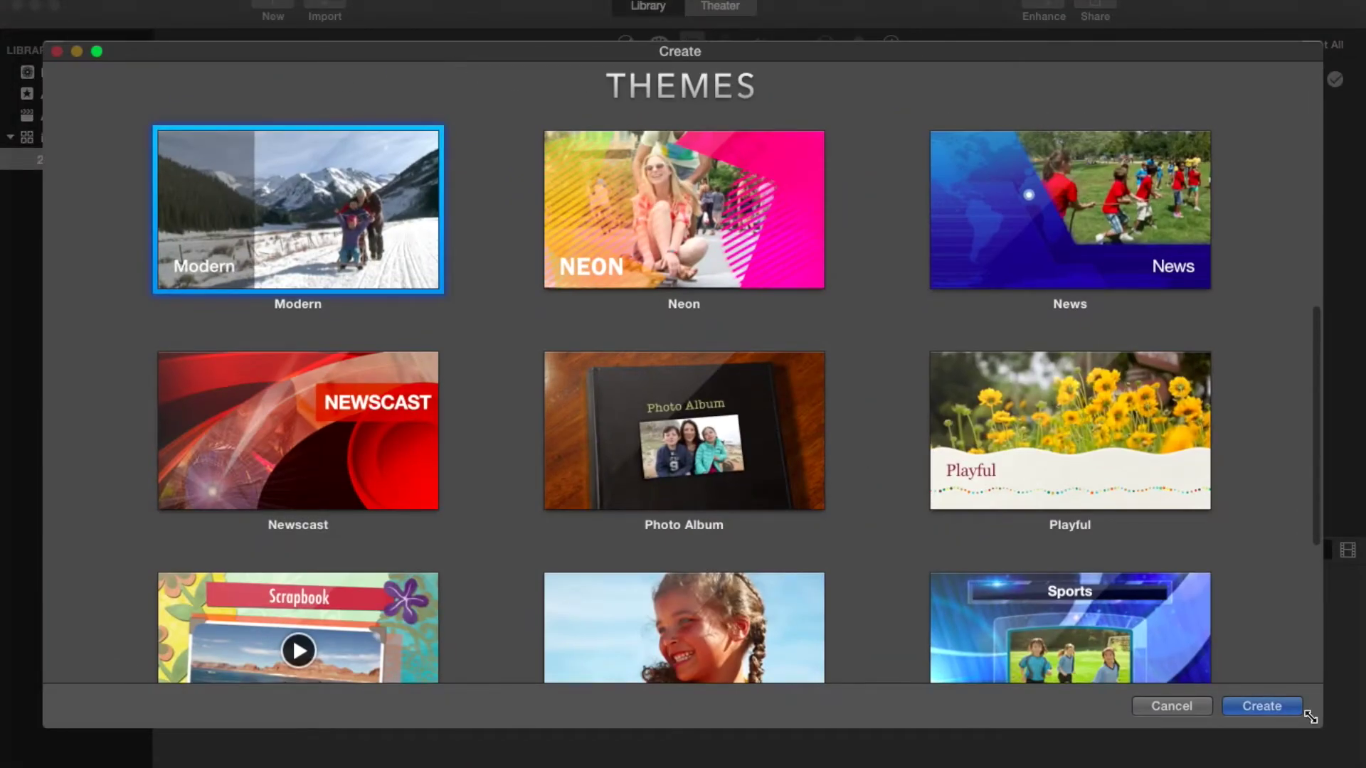
click(1263, 706)
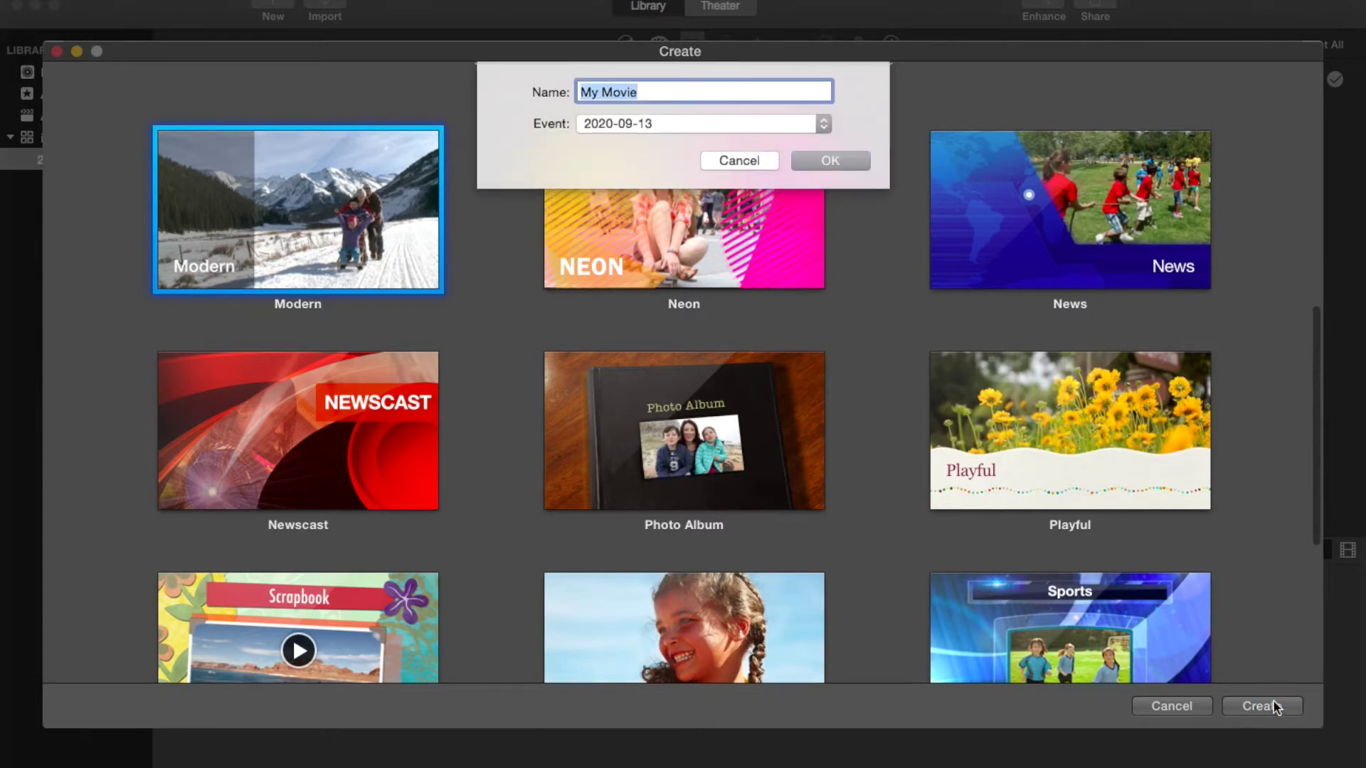
click(825, 162)
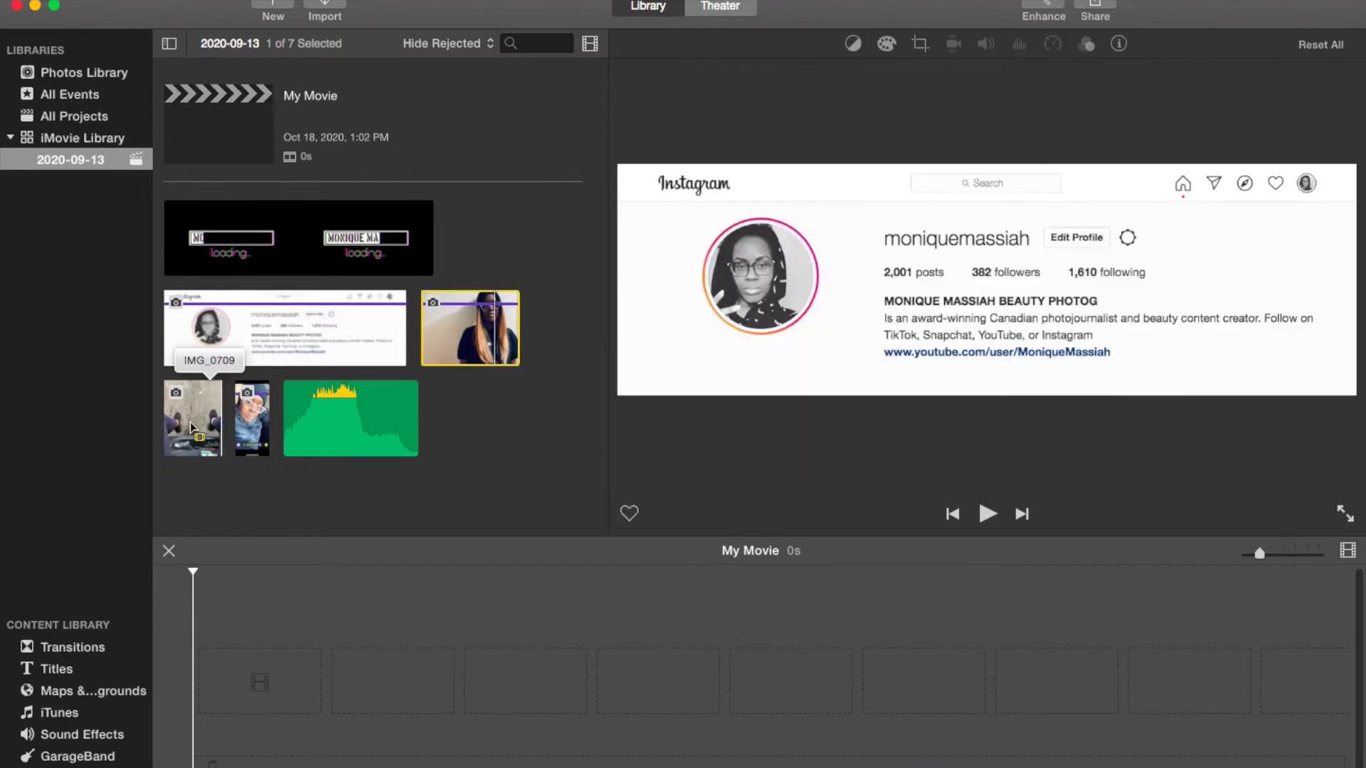
click(190, 426)
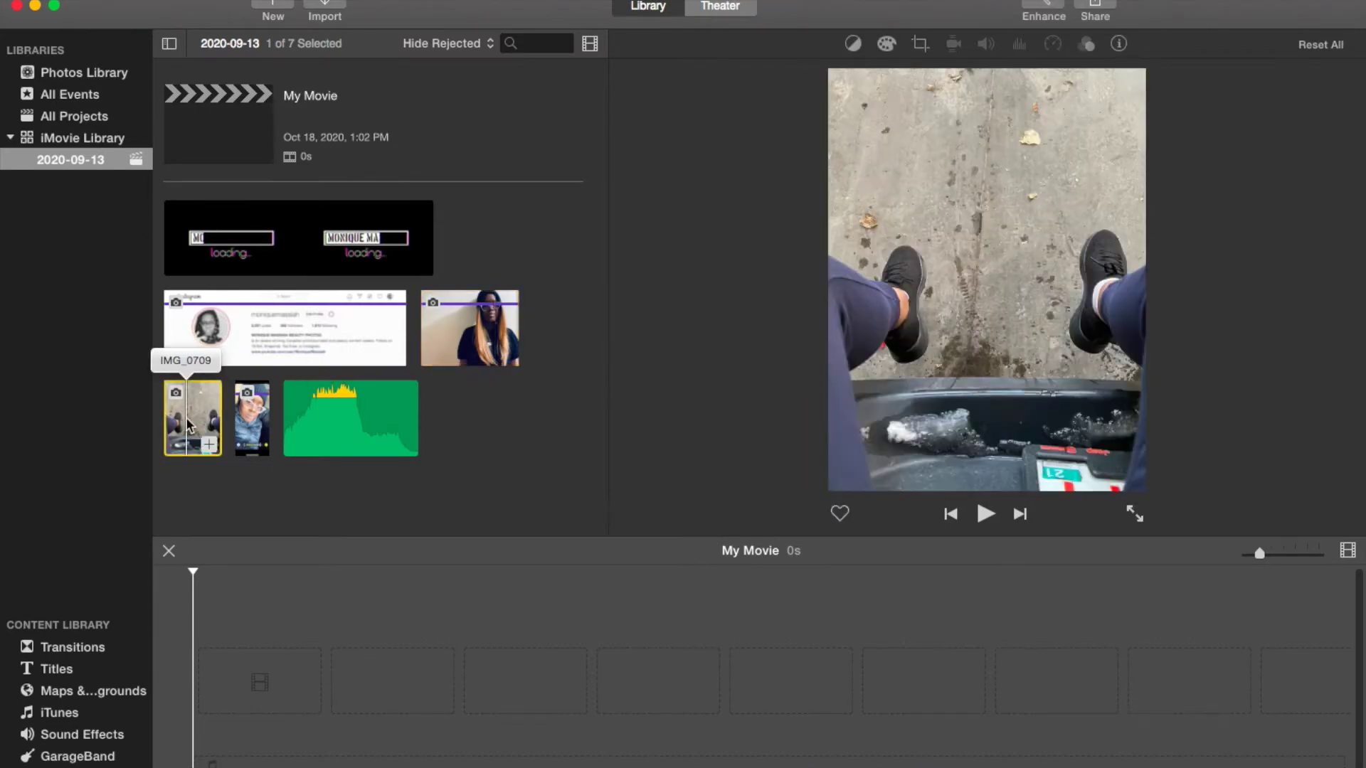
click(256, 419)
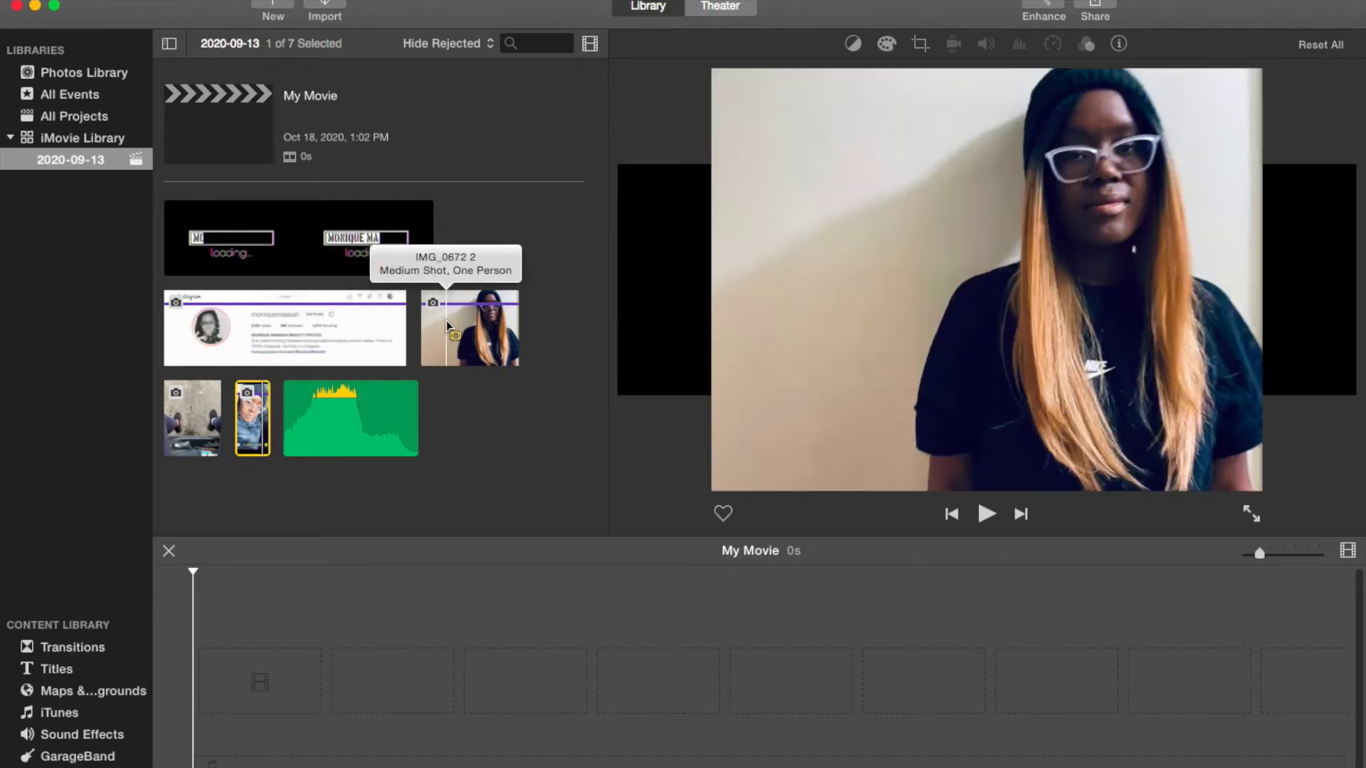
click(446, 322)
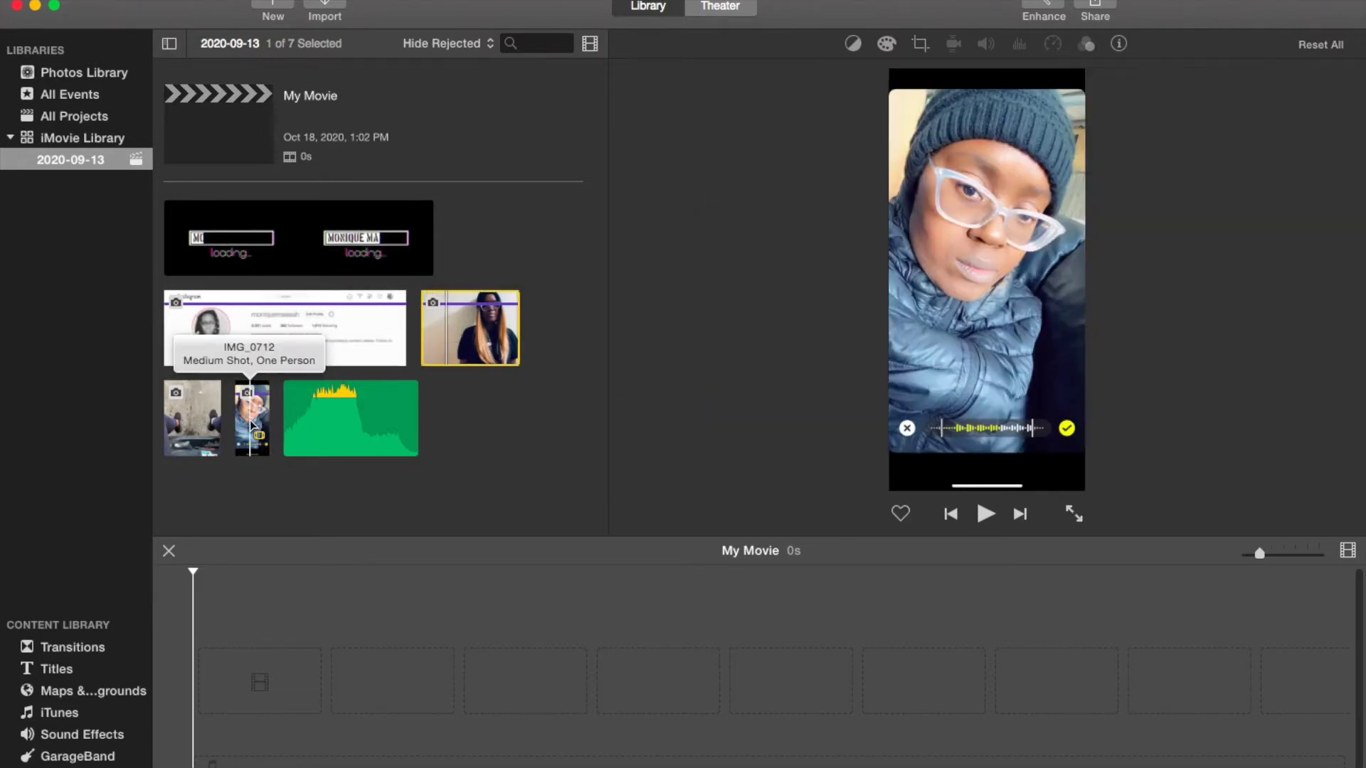
click(240, 424)
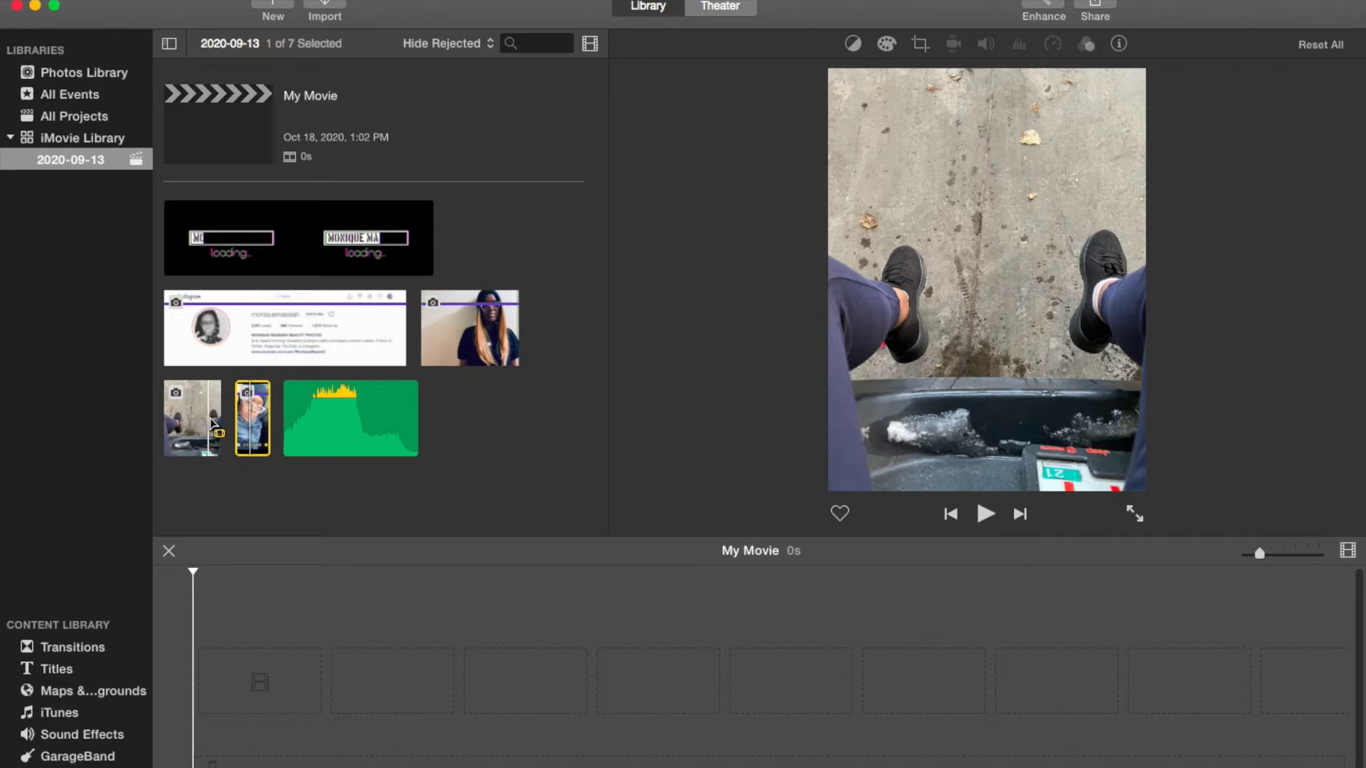
click(461, 325)
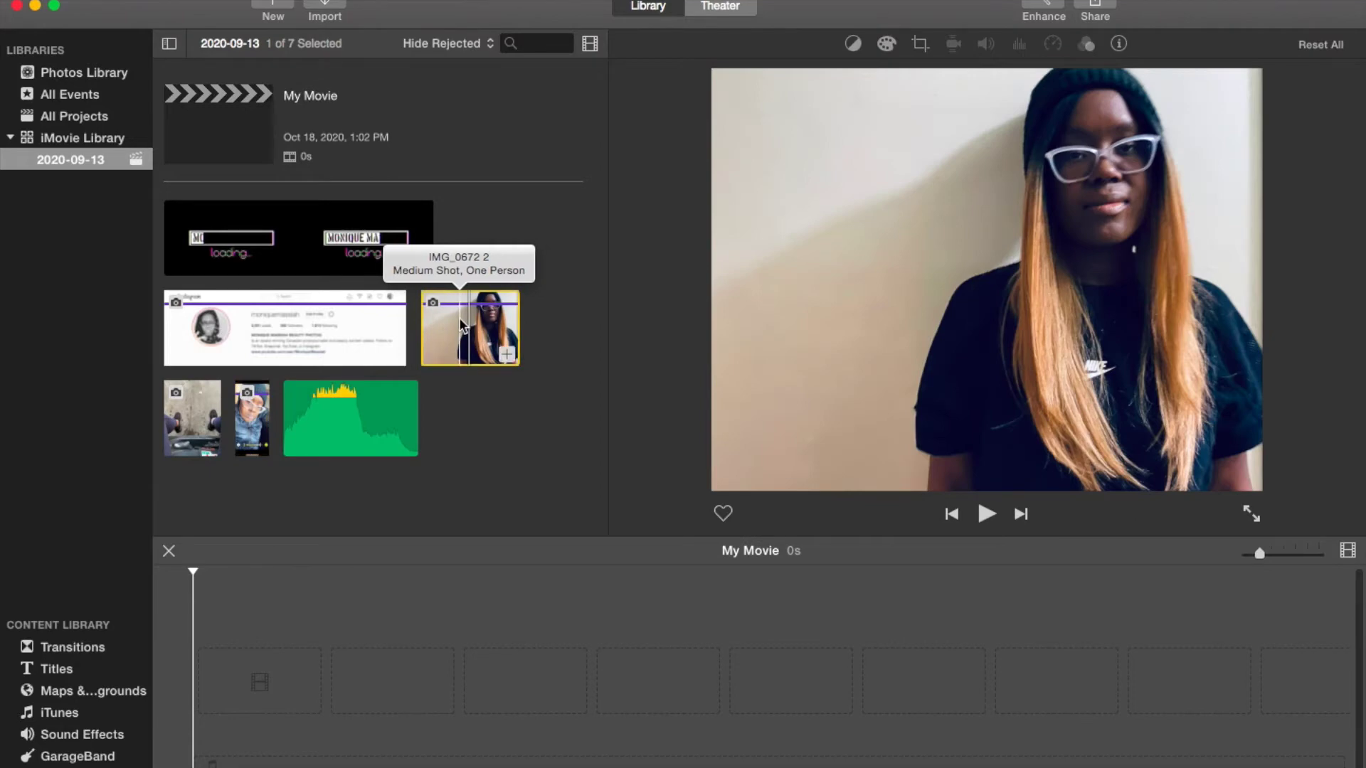
drag(460, 325, 268, 659)
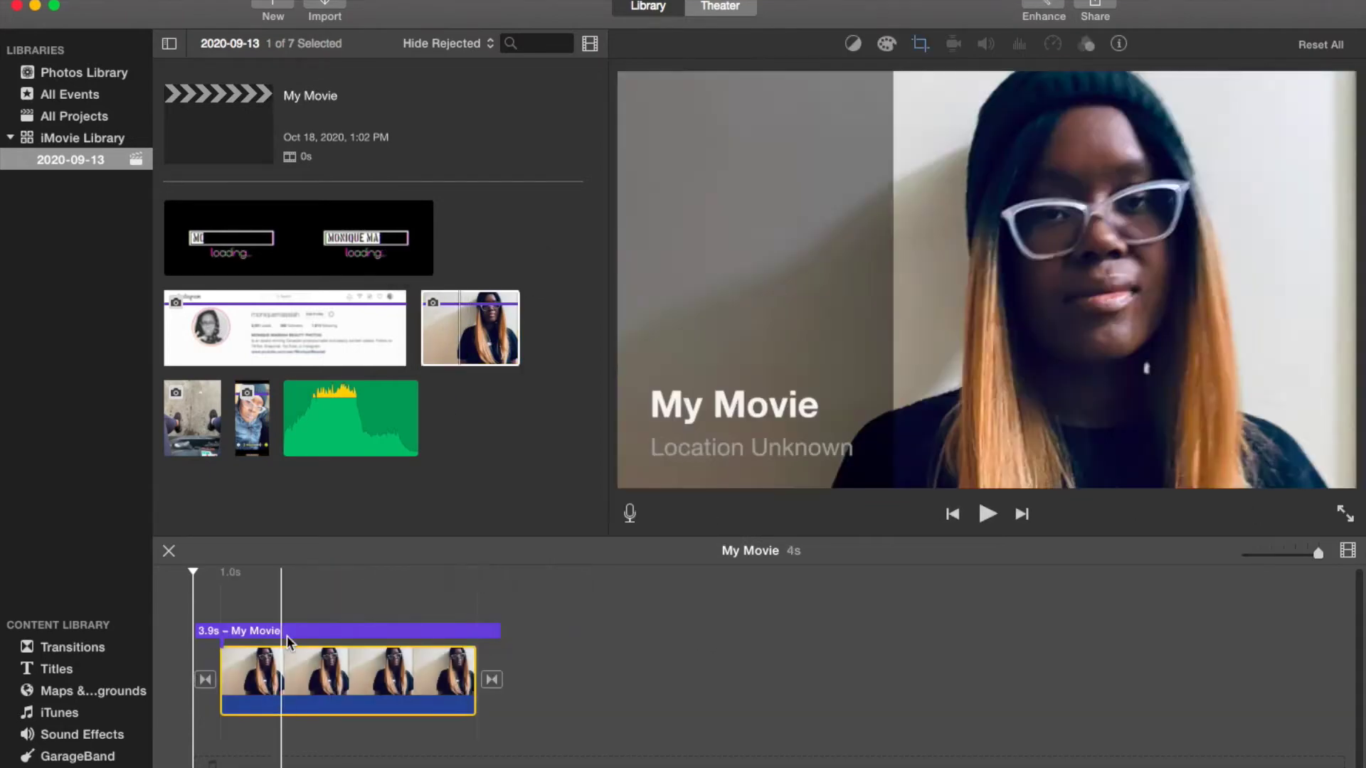
Step: Delete the automatic My Movie title and turn off automatic content
click(294, 631)
key(Delete)
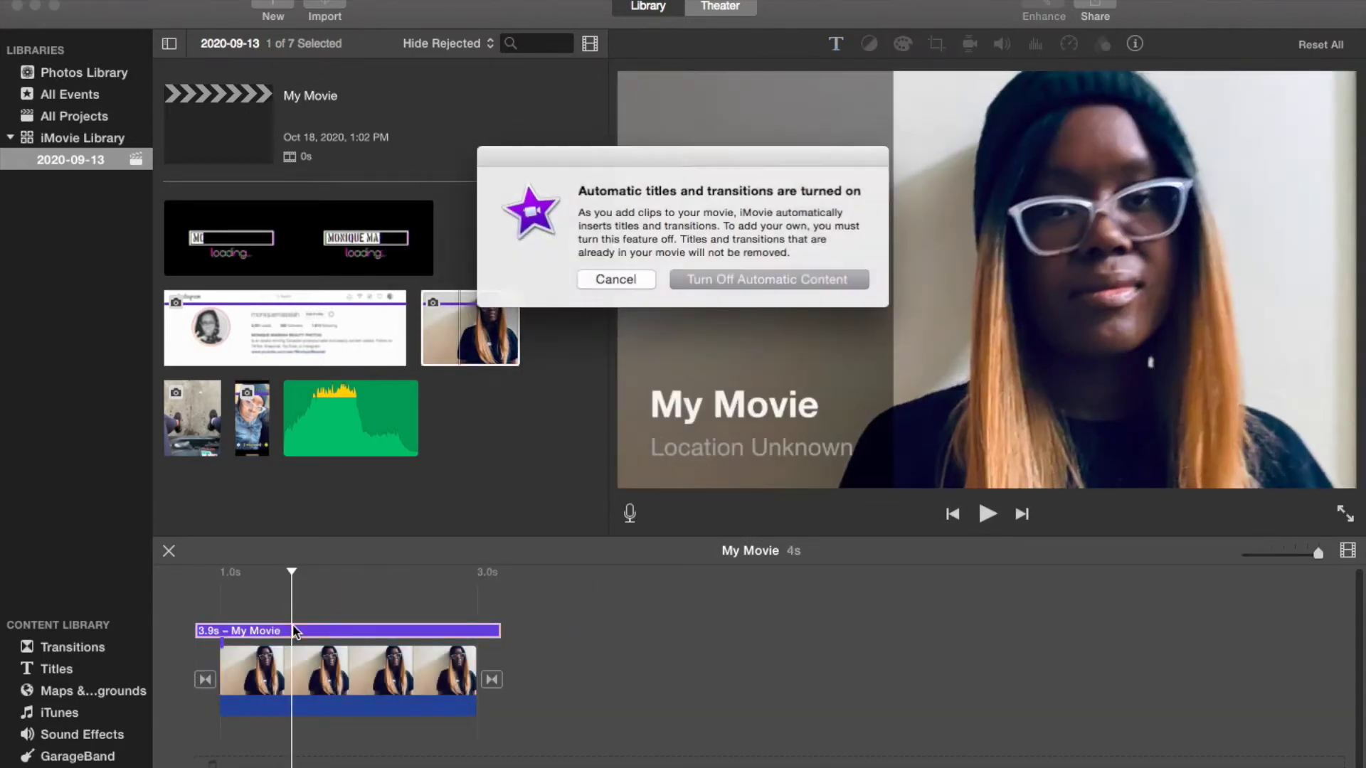
click(734, 283)
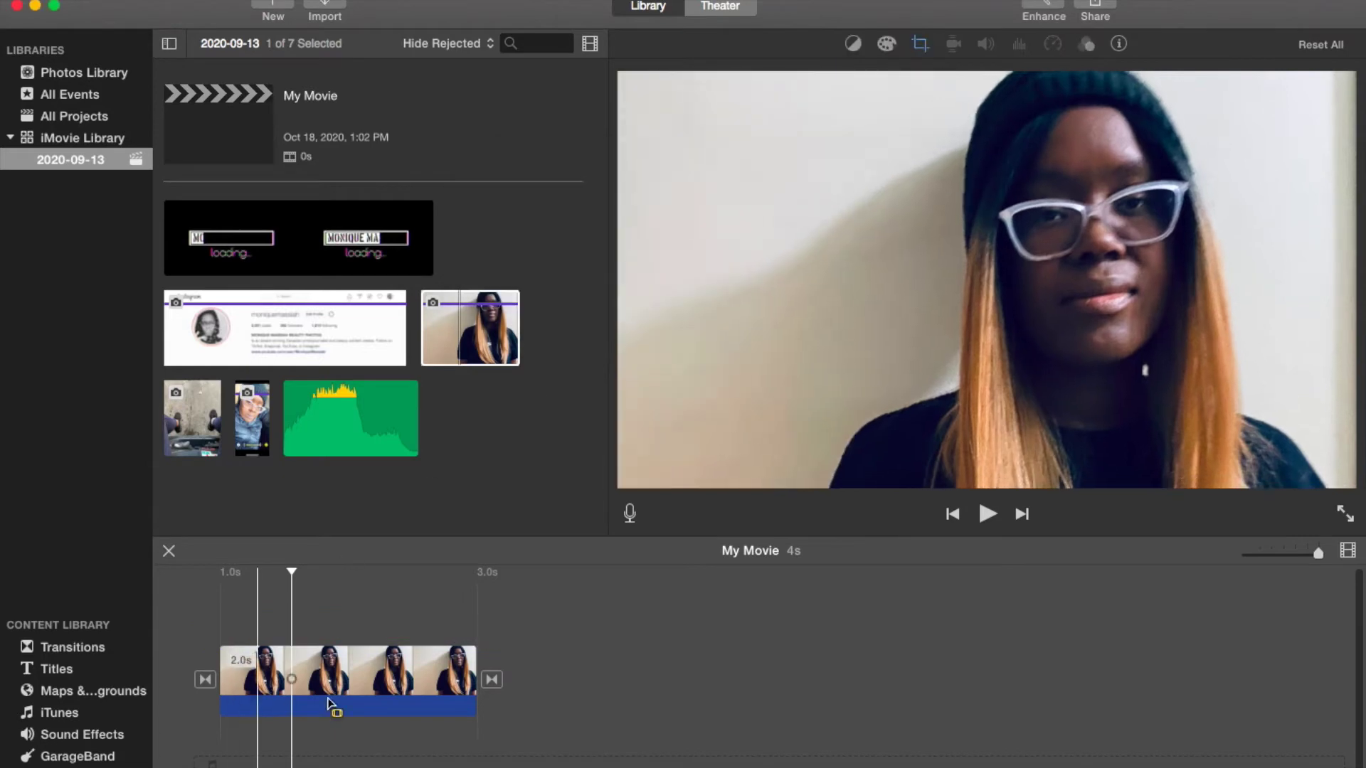
Step: Set the photo clip's crop style to Crop to Fill, then reopen its cropping options
click(329, 669)
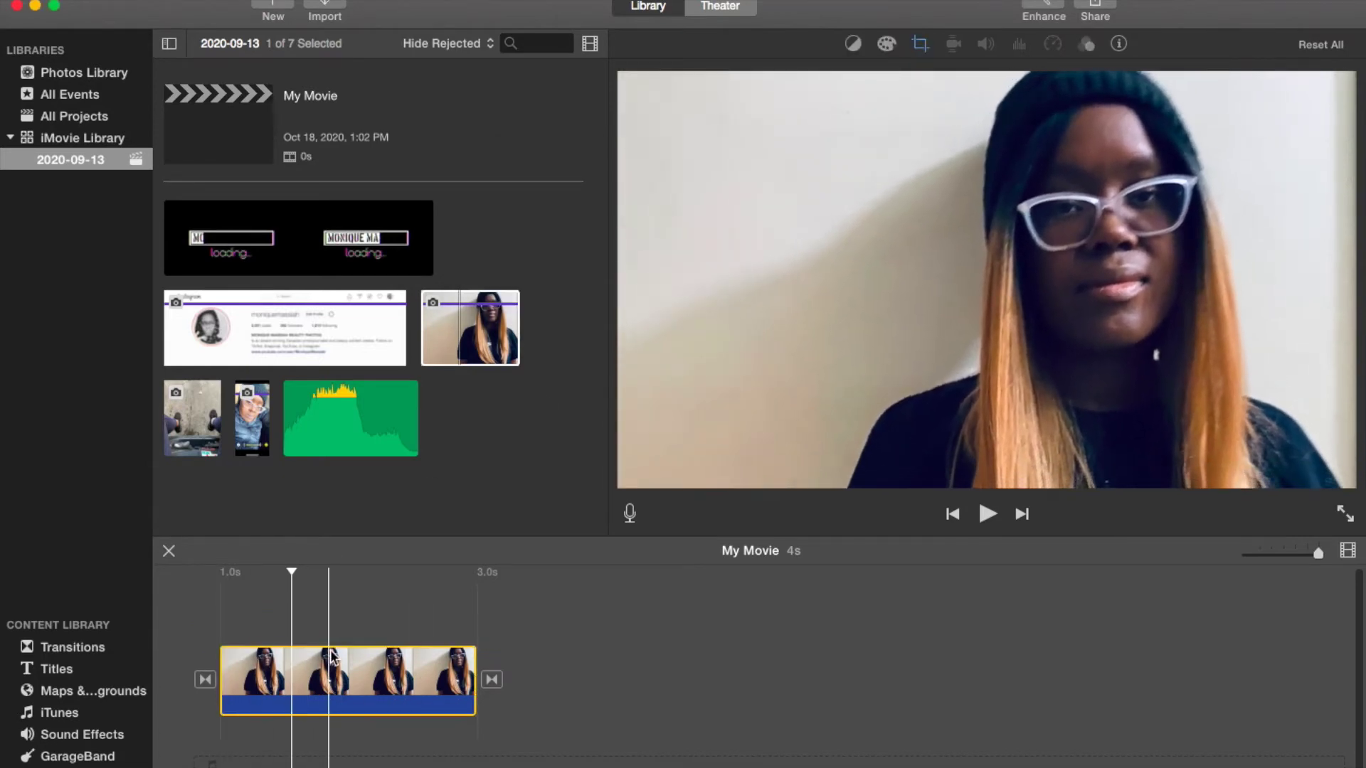
click(917, 49)
click(731, 78)
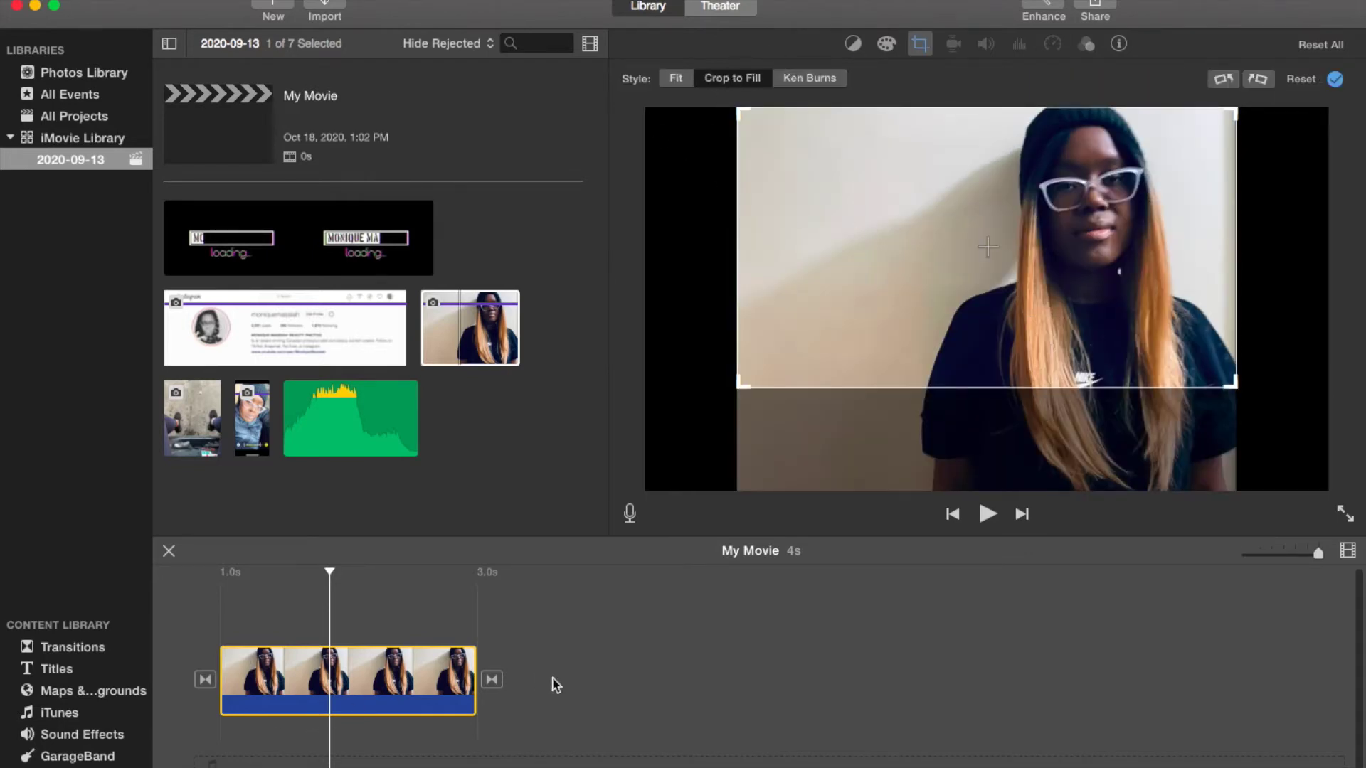
click(506, 680)
click(276, 667)
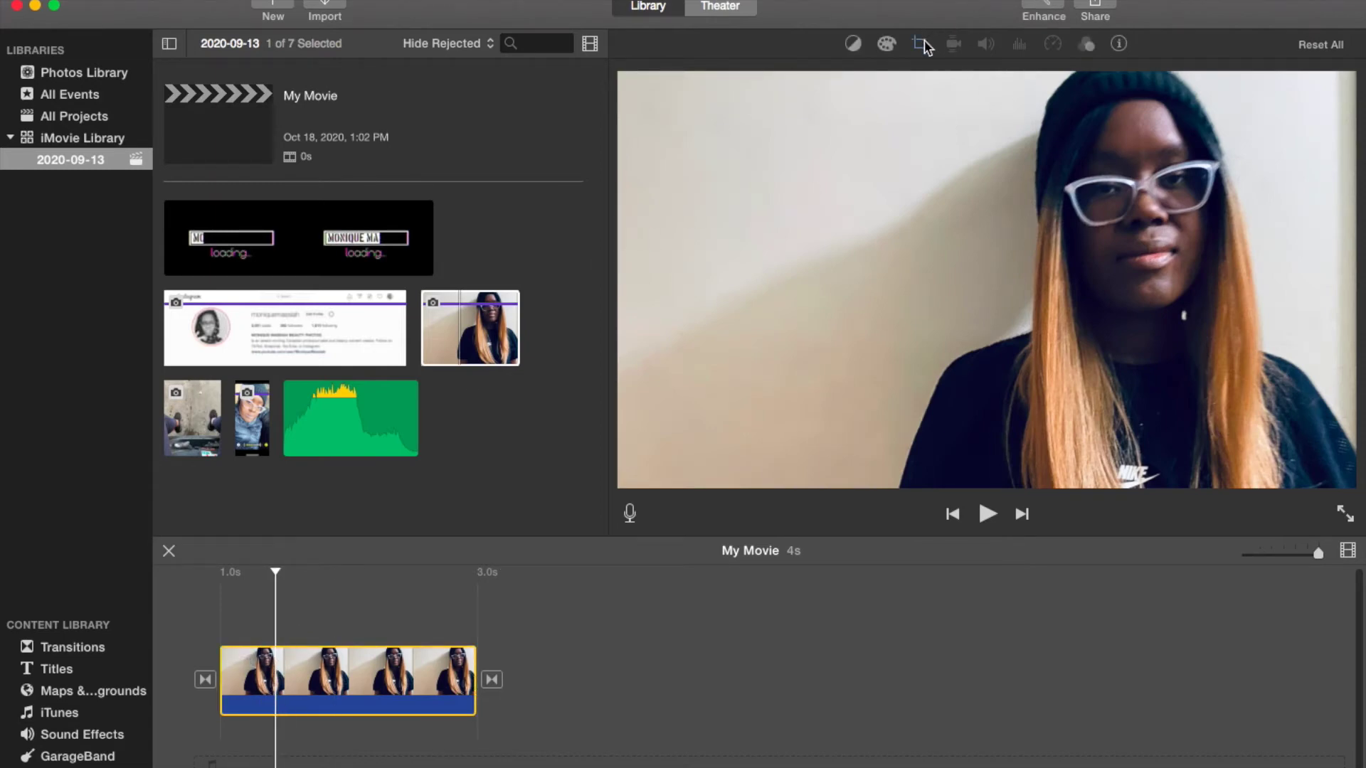
click(919, 45)
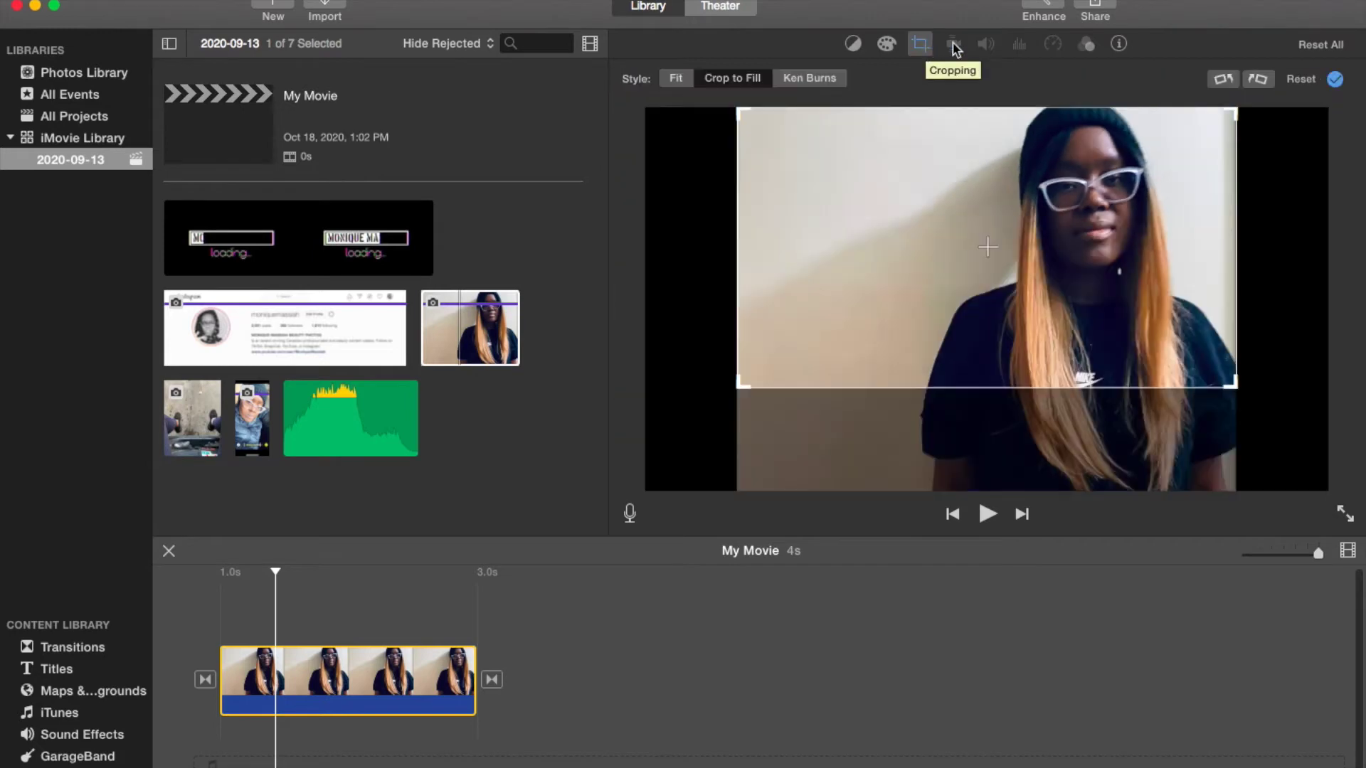
Step: Rotate the photo once clockwise, drag the crop area over the face, and play
click(1258, 80)
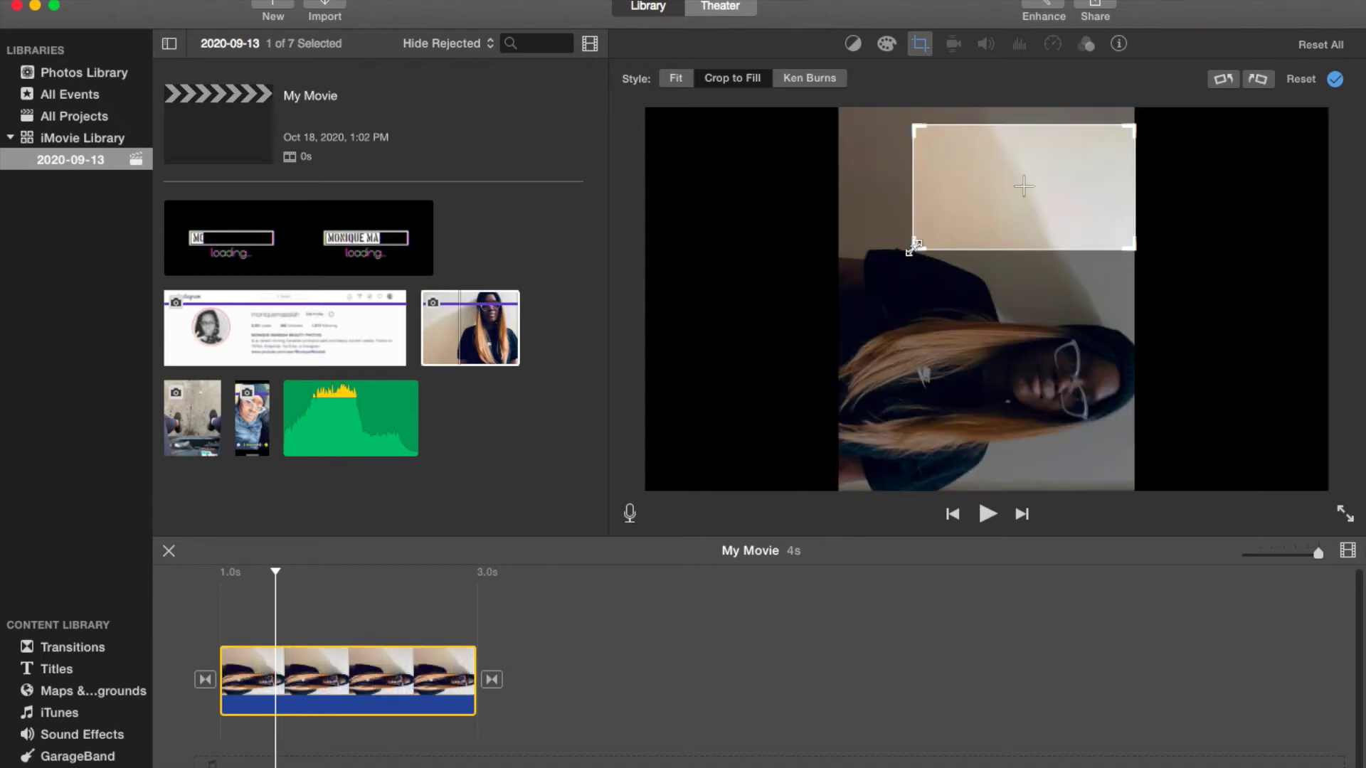
drag(916, 248, 836, 359)
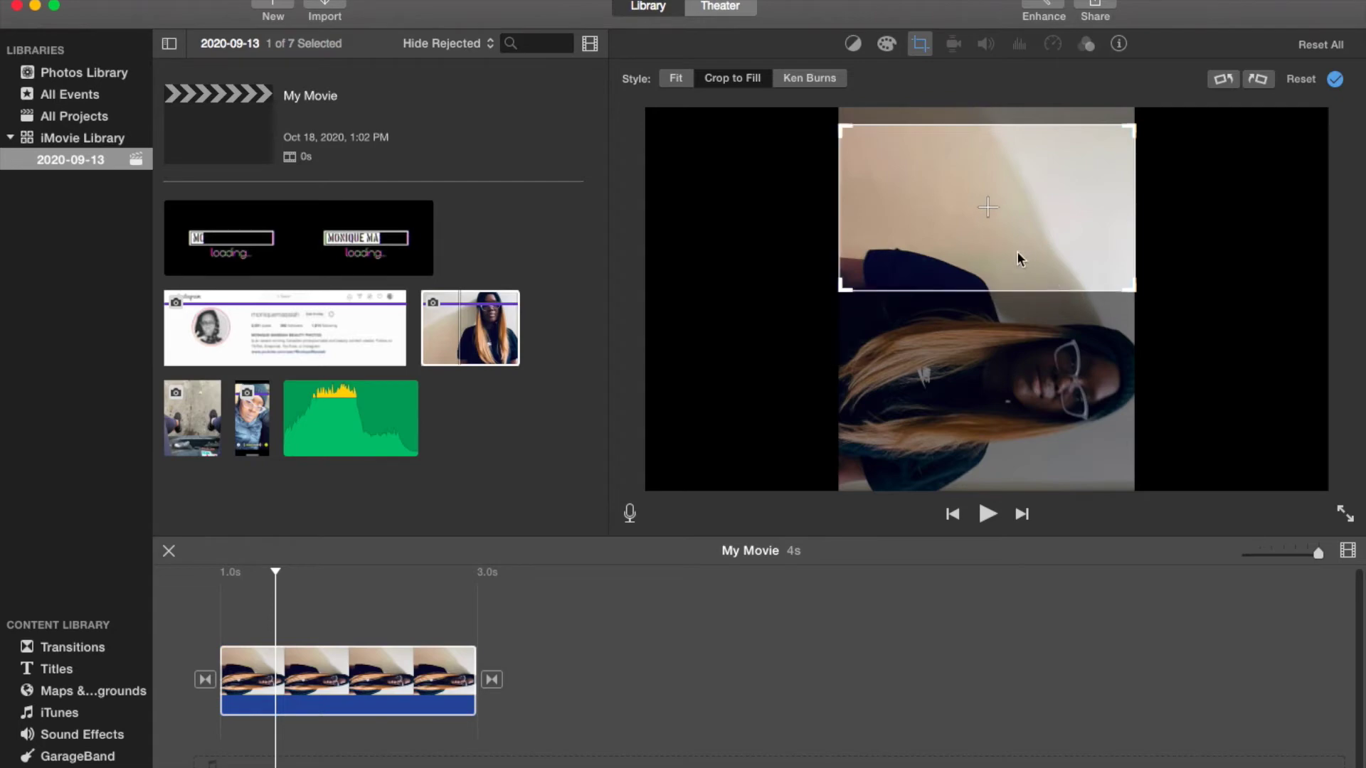
drag(1017, 256, 1017, 396)
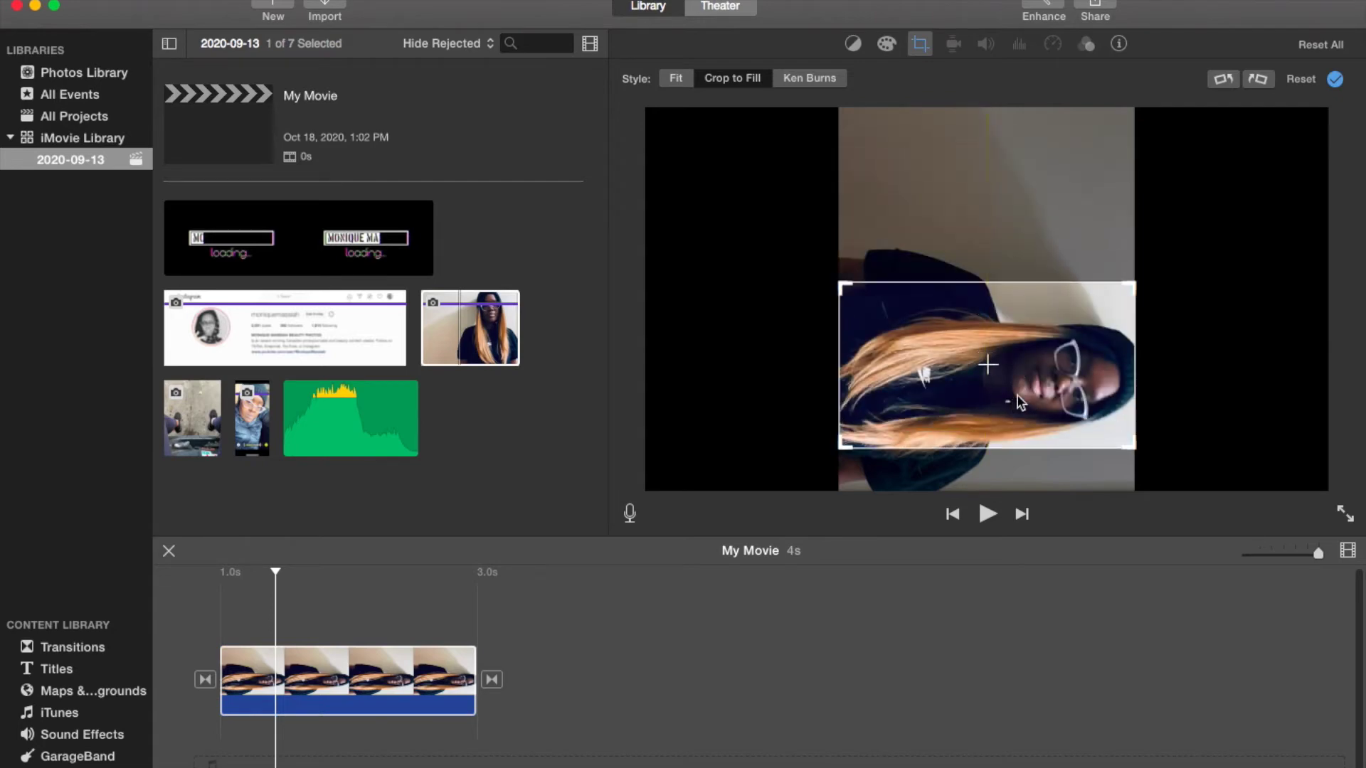
click(183, 626)
key(space)
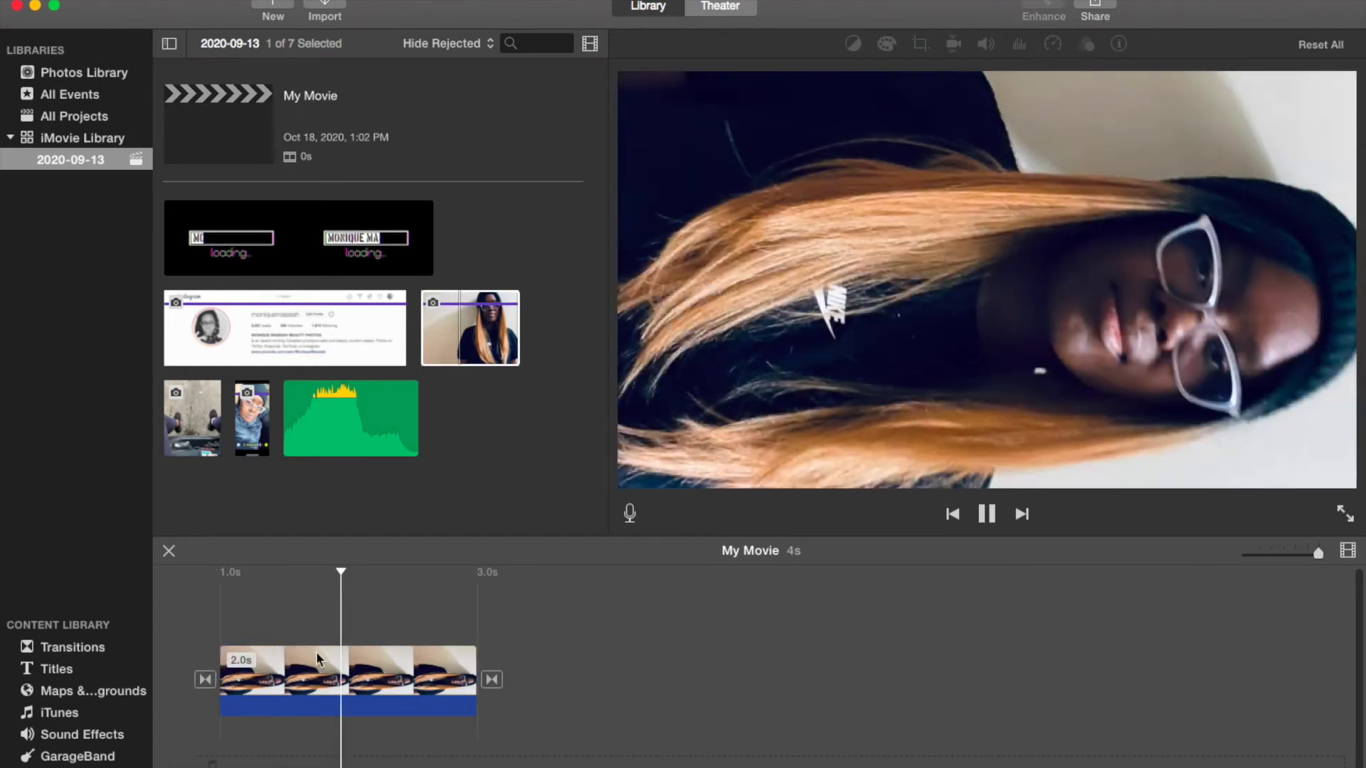
Step: Rotate the photo three quarter turns clockwise to upright, widen the crop, play, and add the feet clip
click(316, 651)
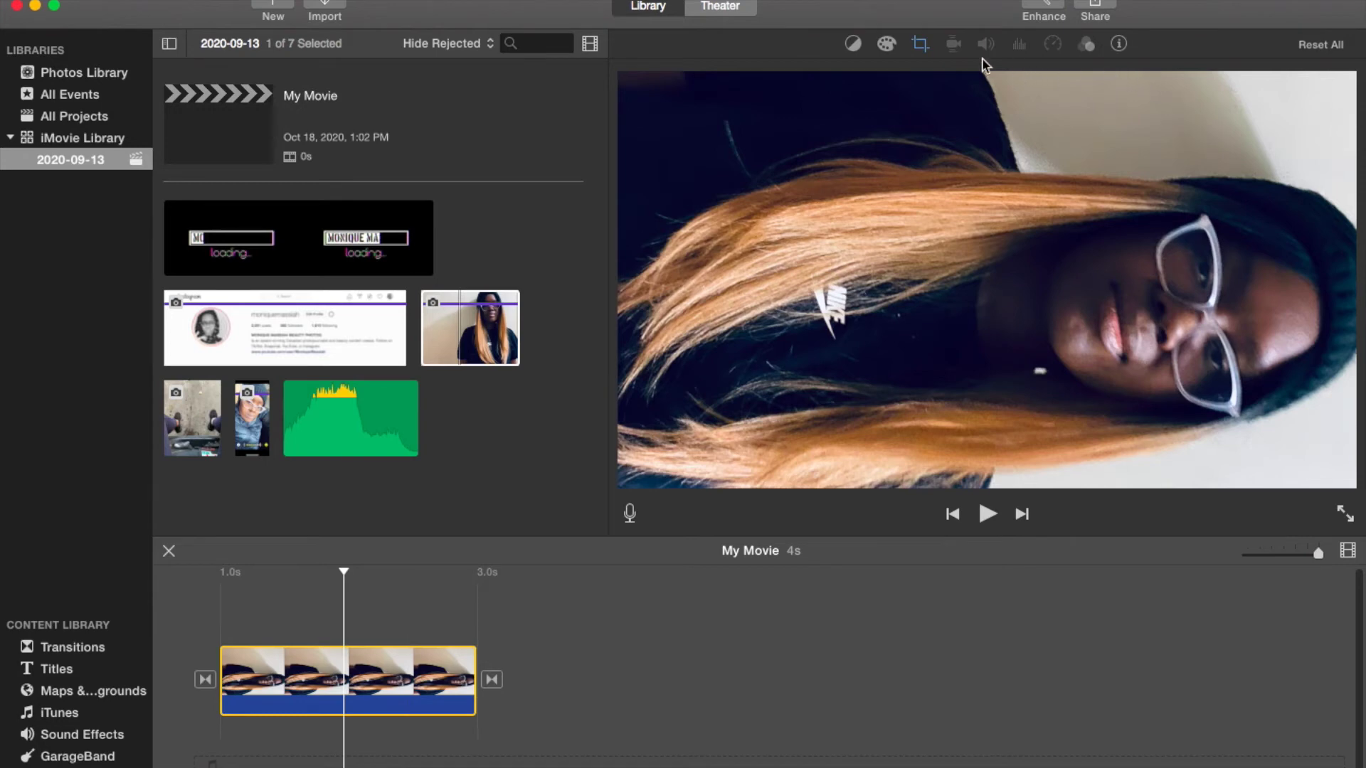
click(920, 45)
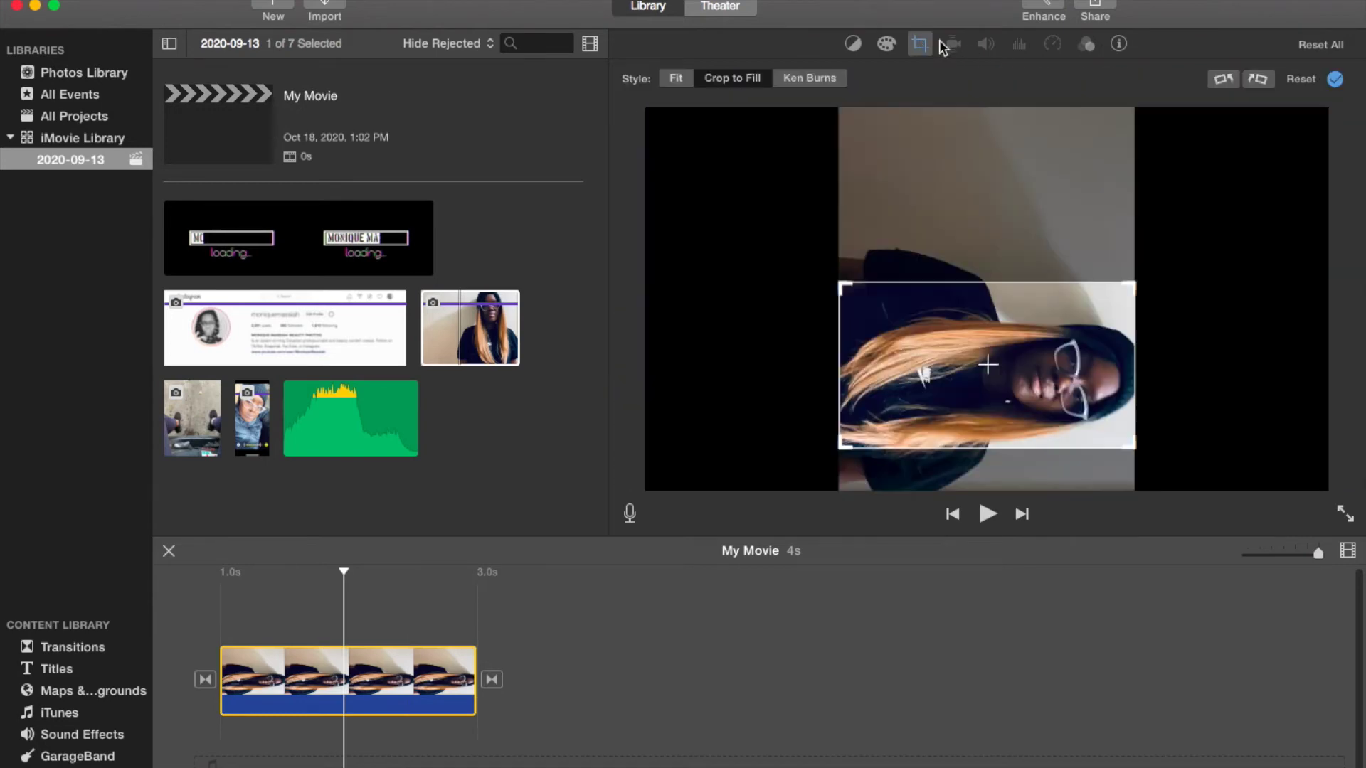
click(1259, 78)
click(1259, 78)
click(1260, 78)
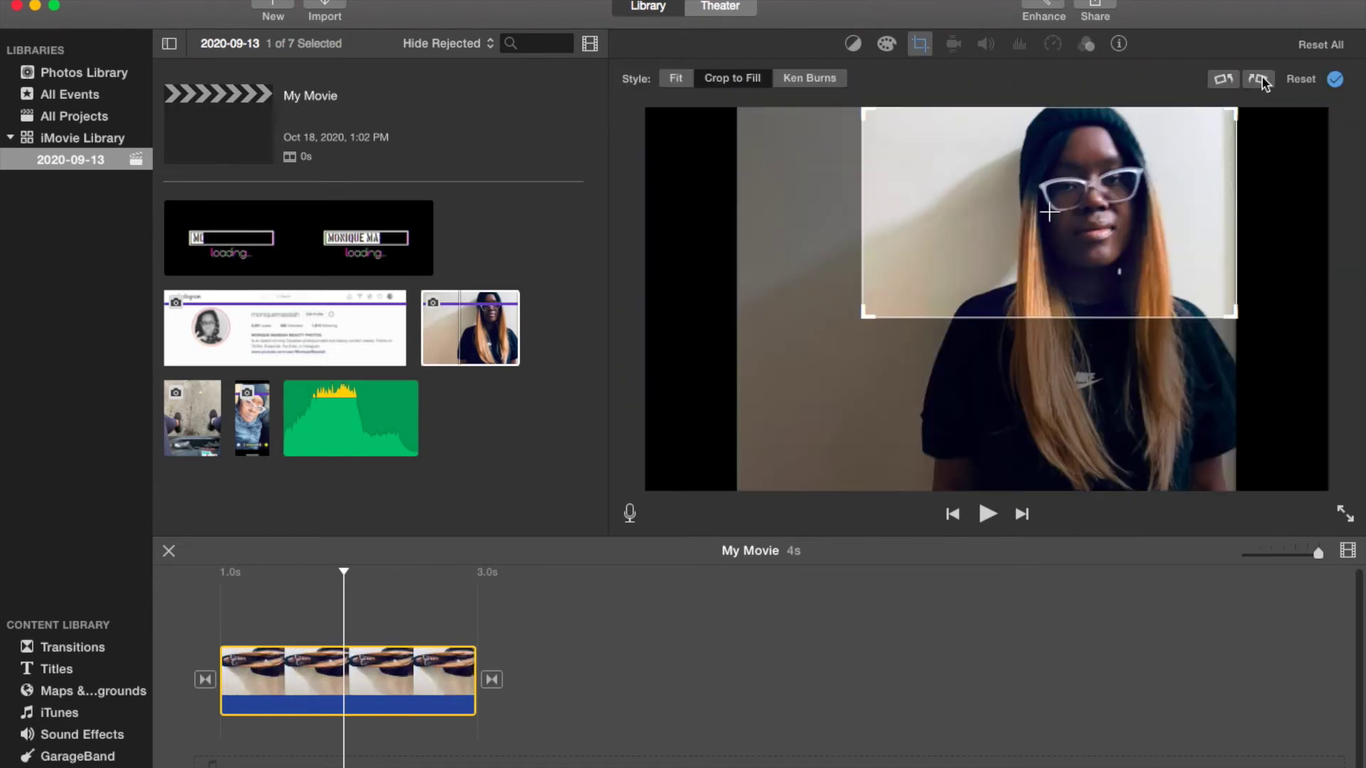
drag(859, 318, 739, 439)
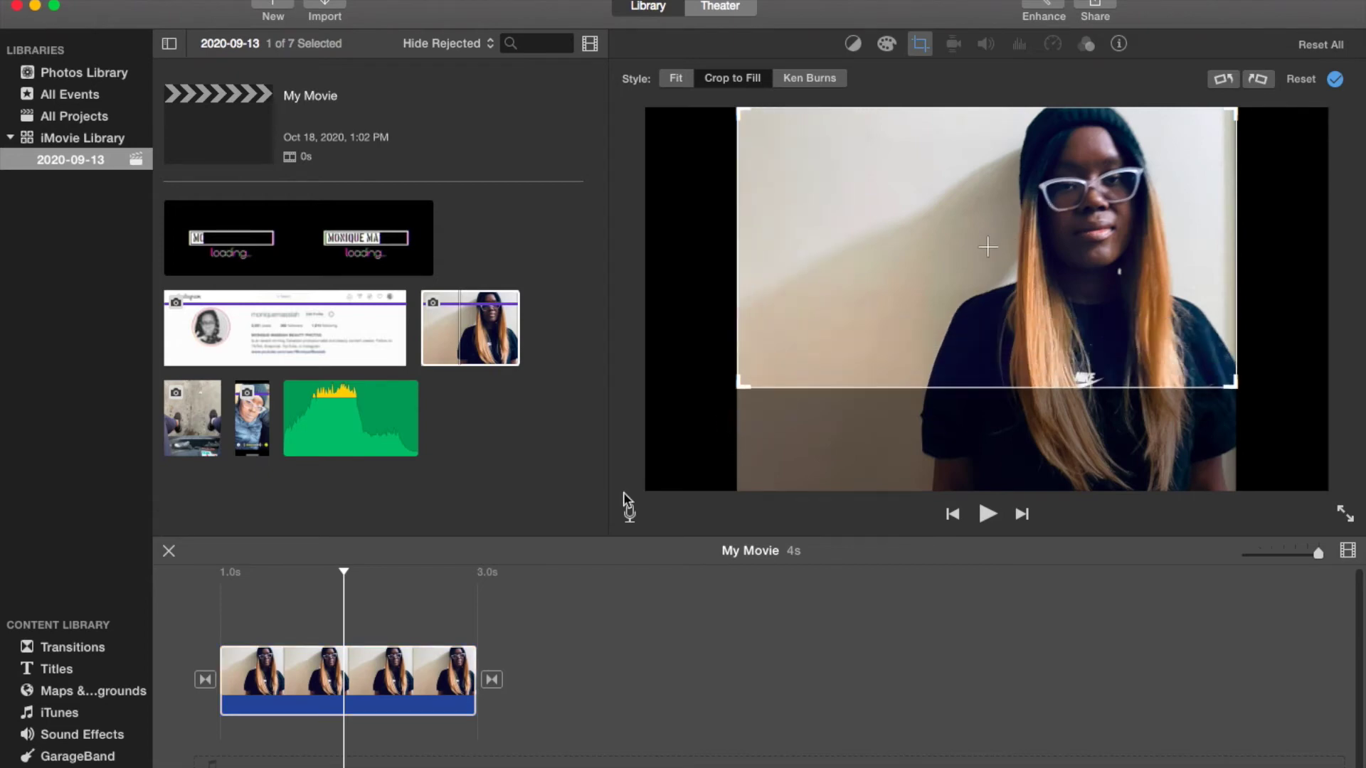
click(193, 644)
key(space)
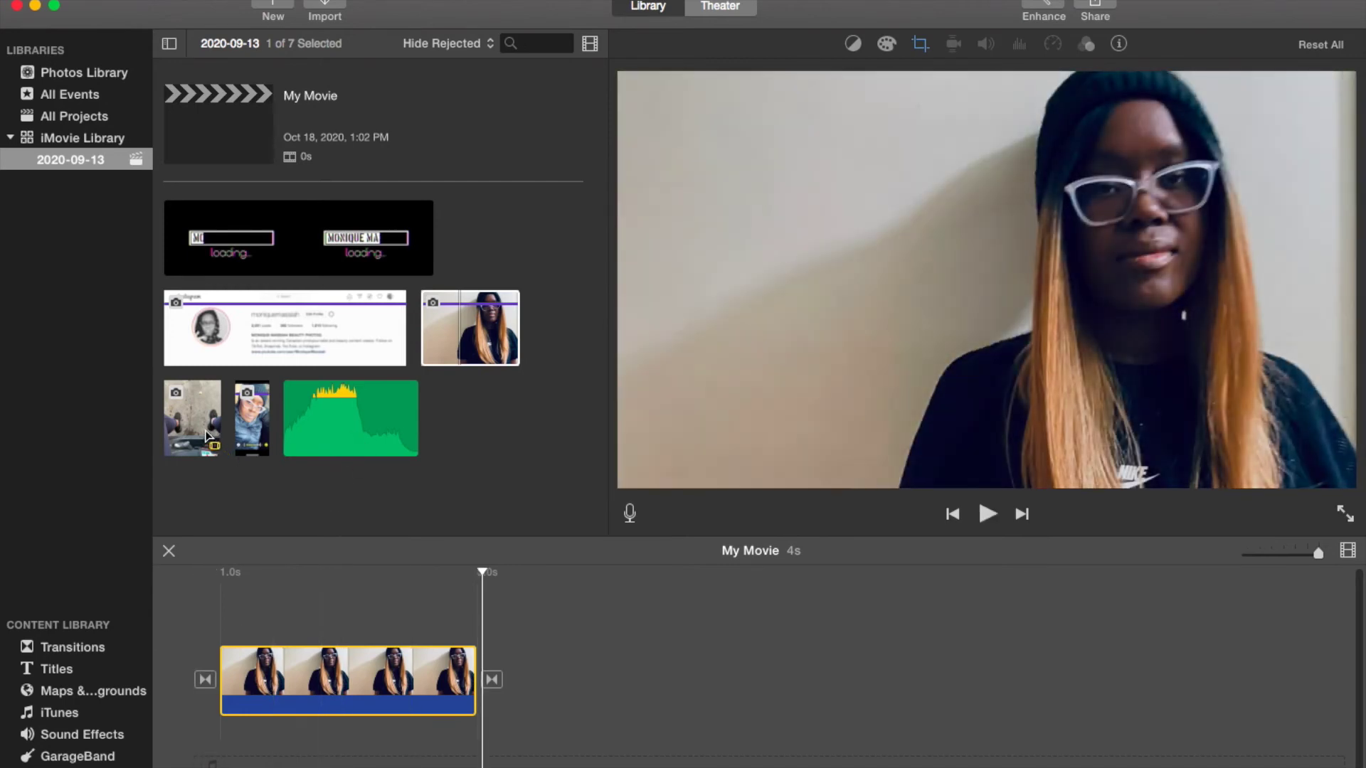
drag(210, 437, 519, 683)
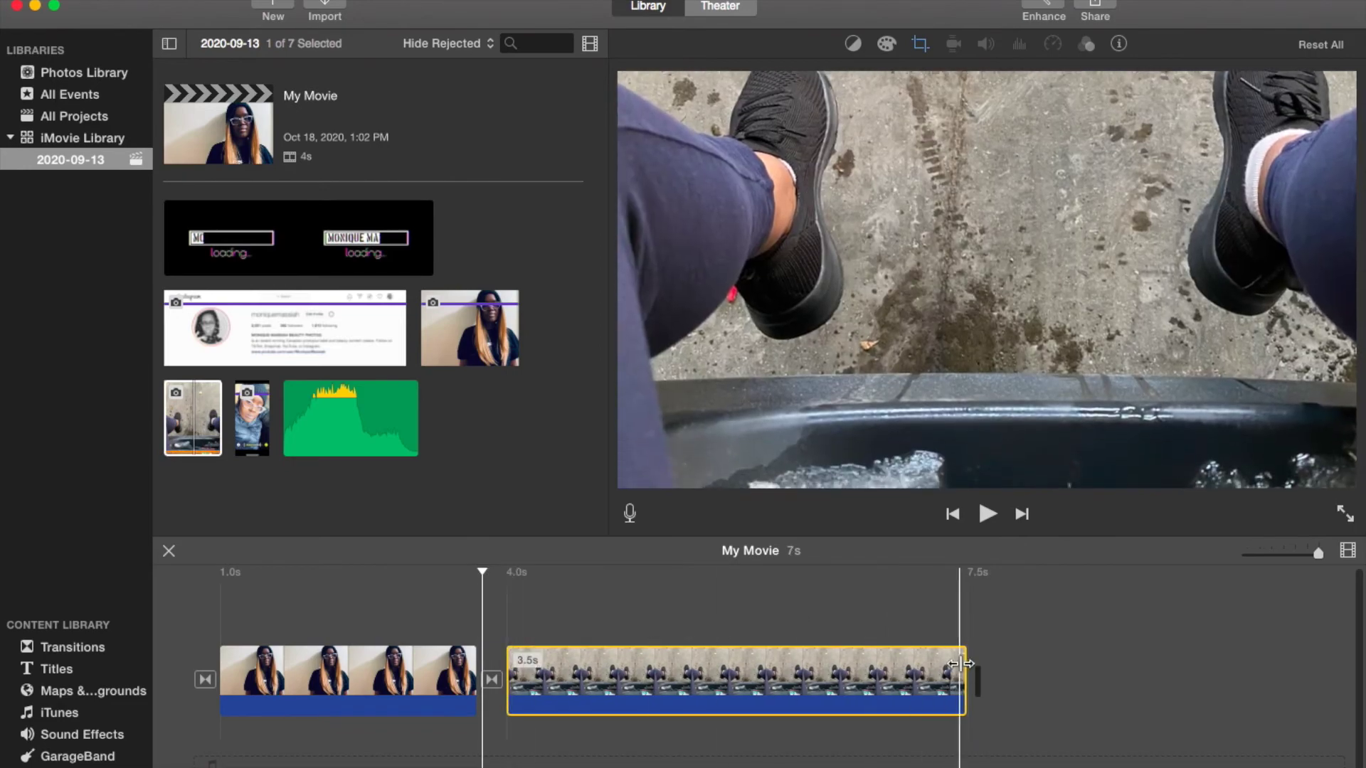
Step: Trim the end of the feet clip shorter and play it
drag(969, 672, 737, 669)
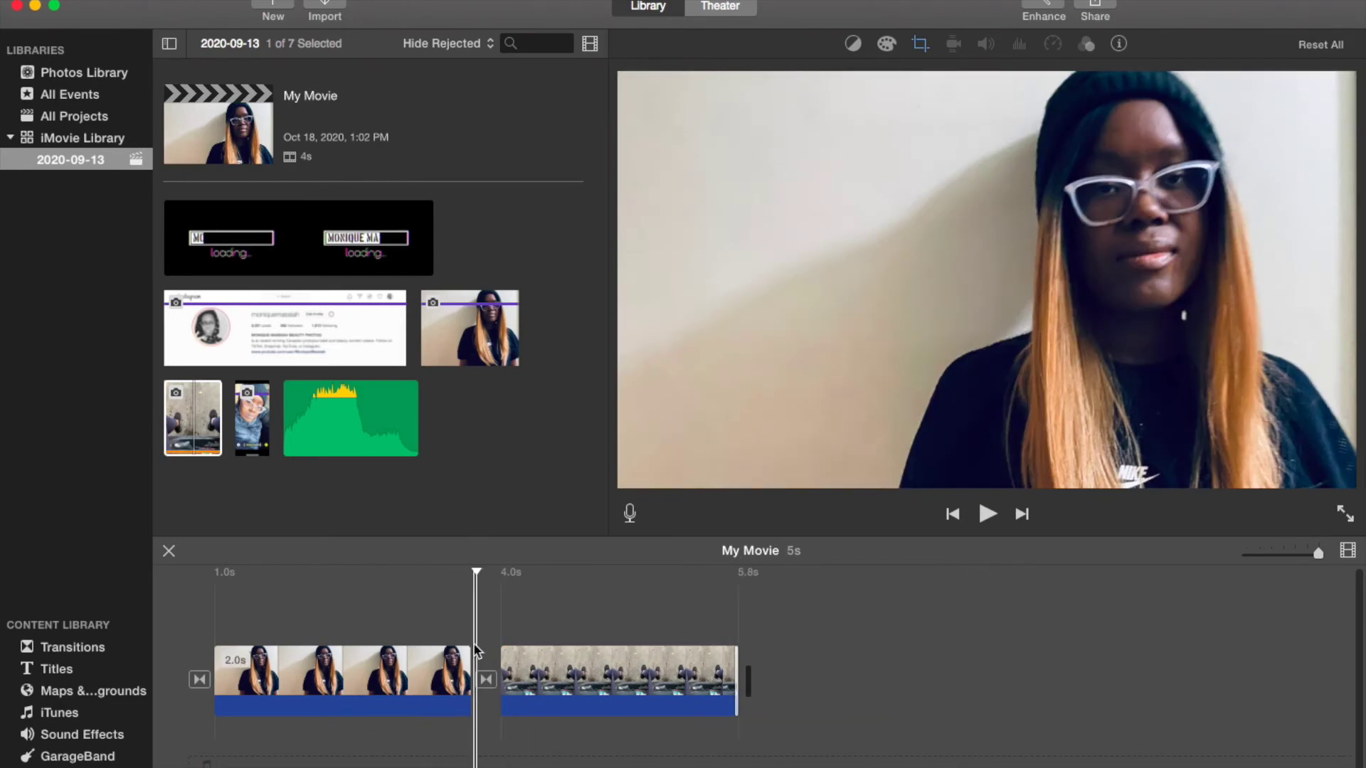
key(space)
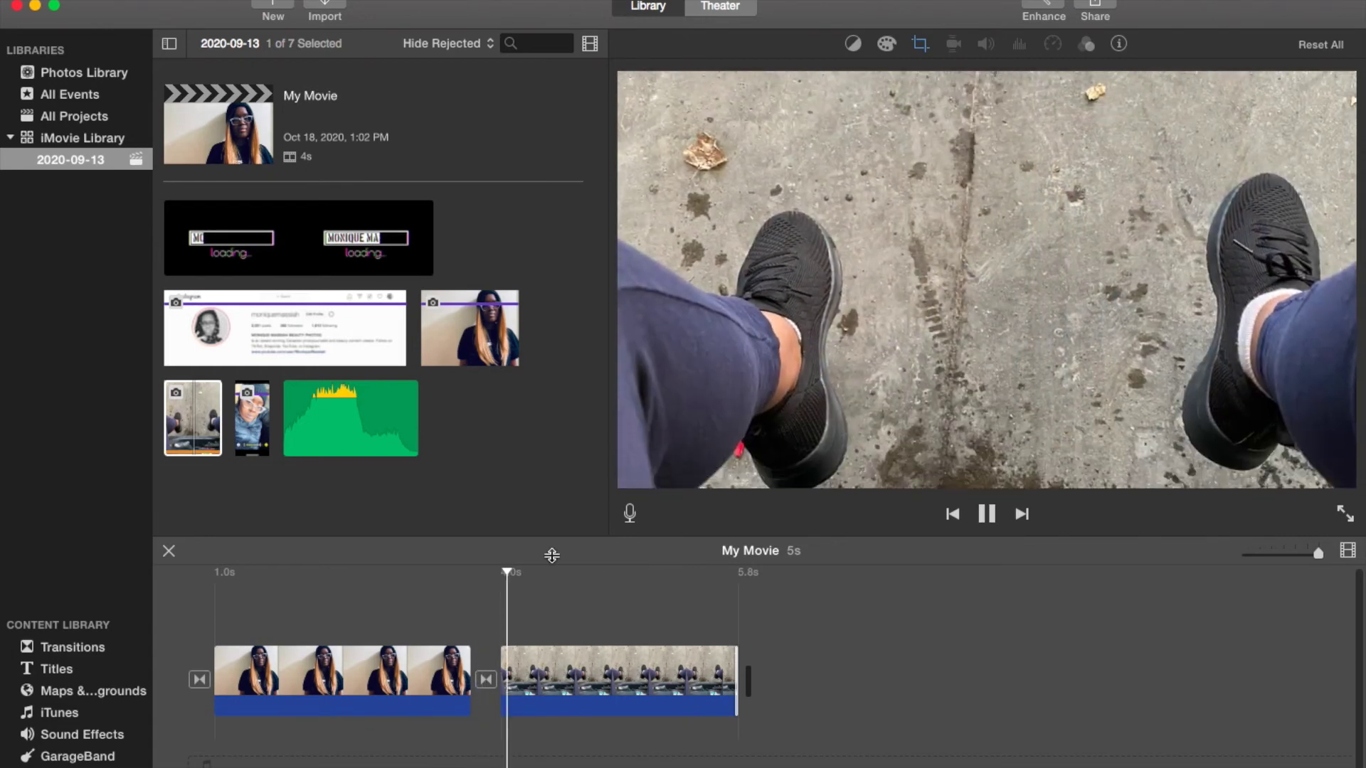
key(space)
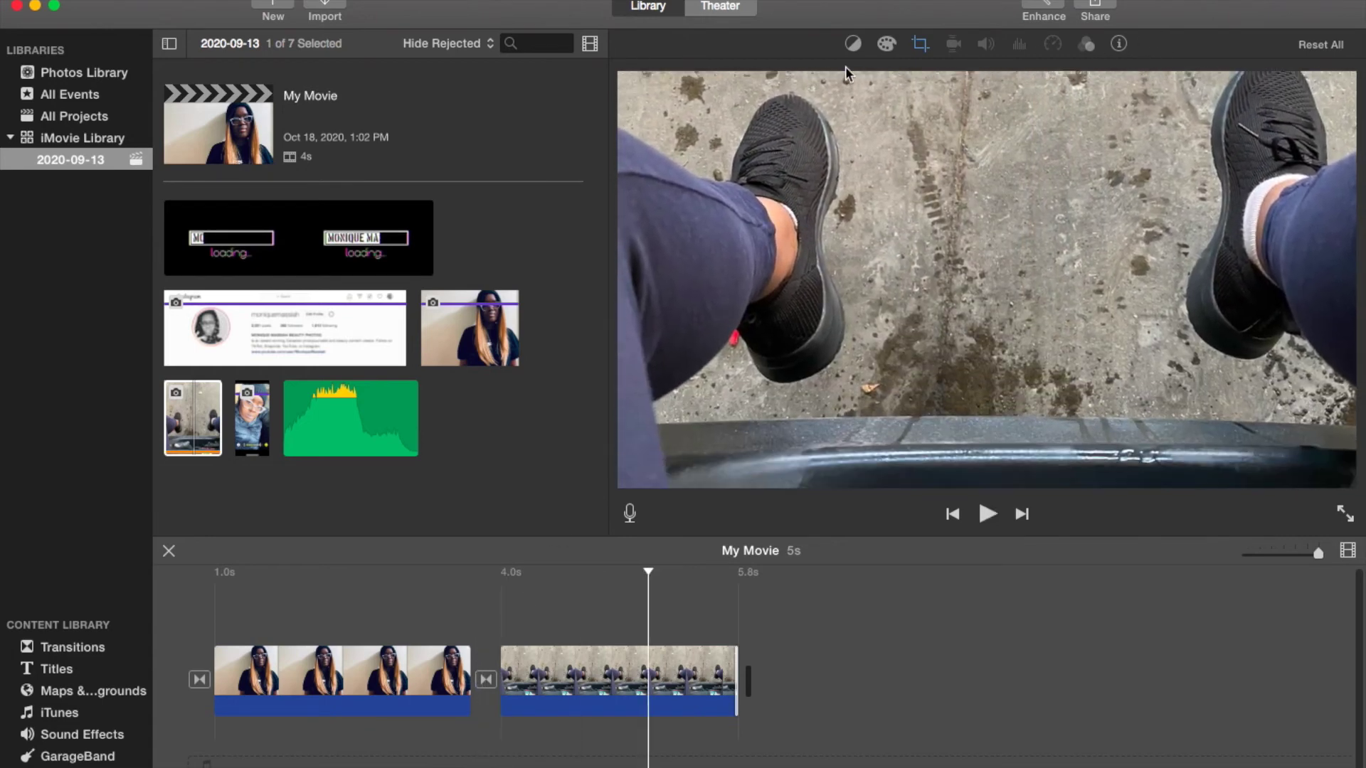
Step: Rotate the feet clip counterclockwise, set its style to Fit, and play the dissolve
click(920, 45)
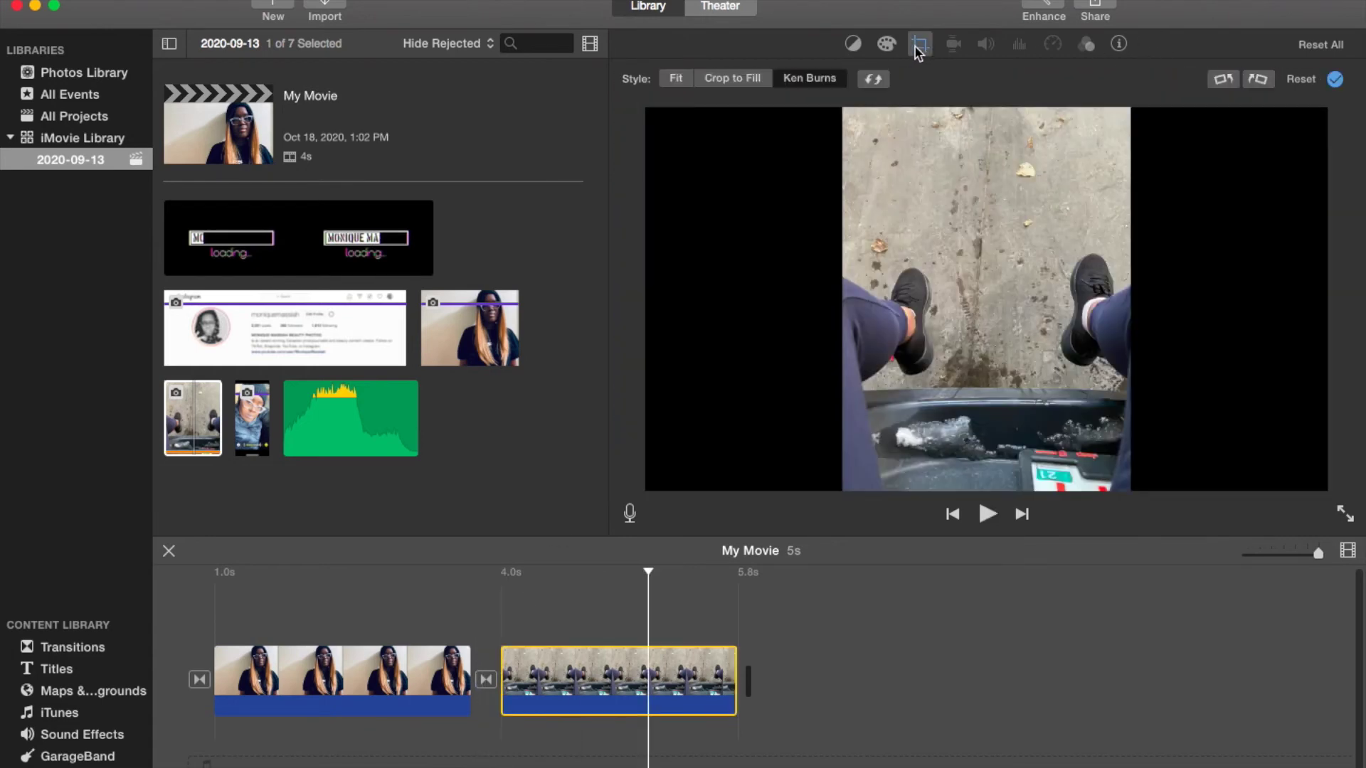
click(1223, 79)
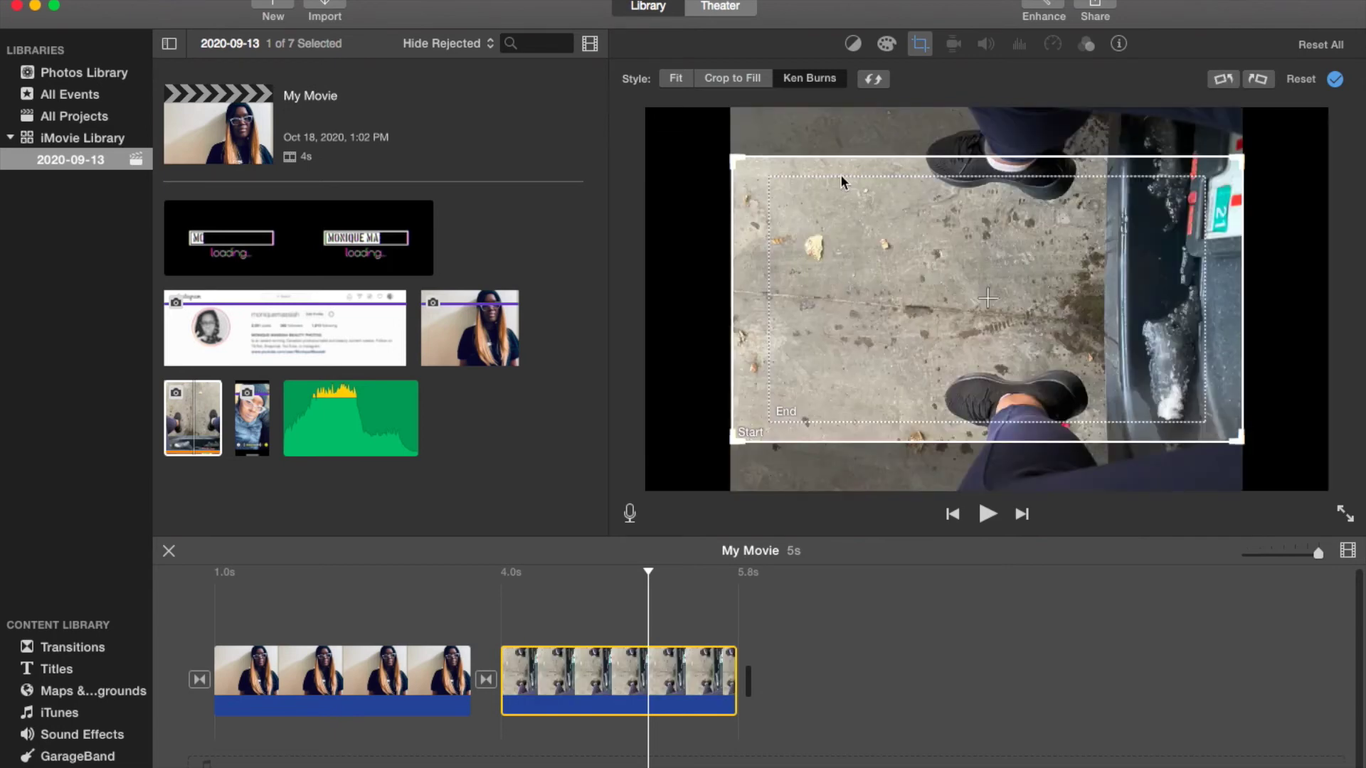
click(724, 81)
drag(822, 198, 818, 169)
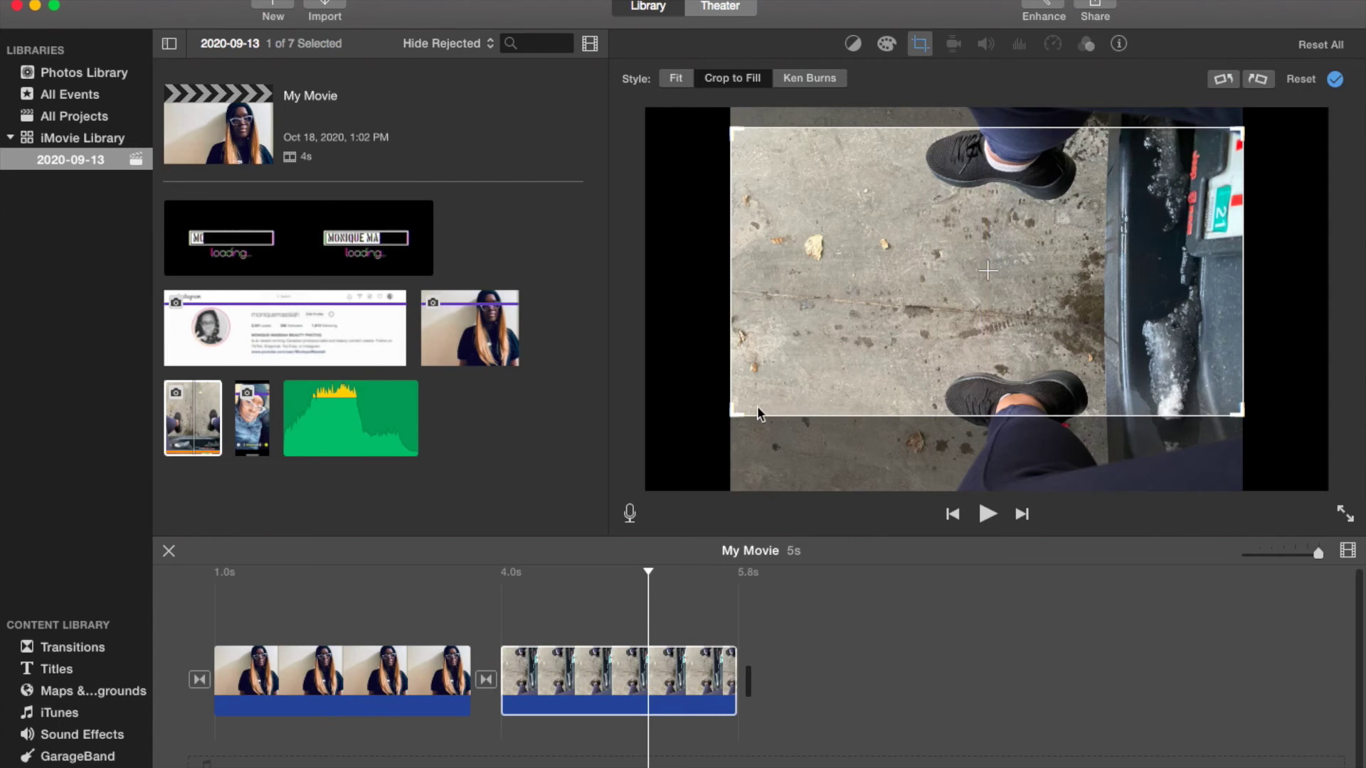
click(672, 81)
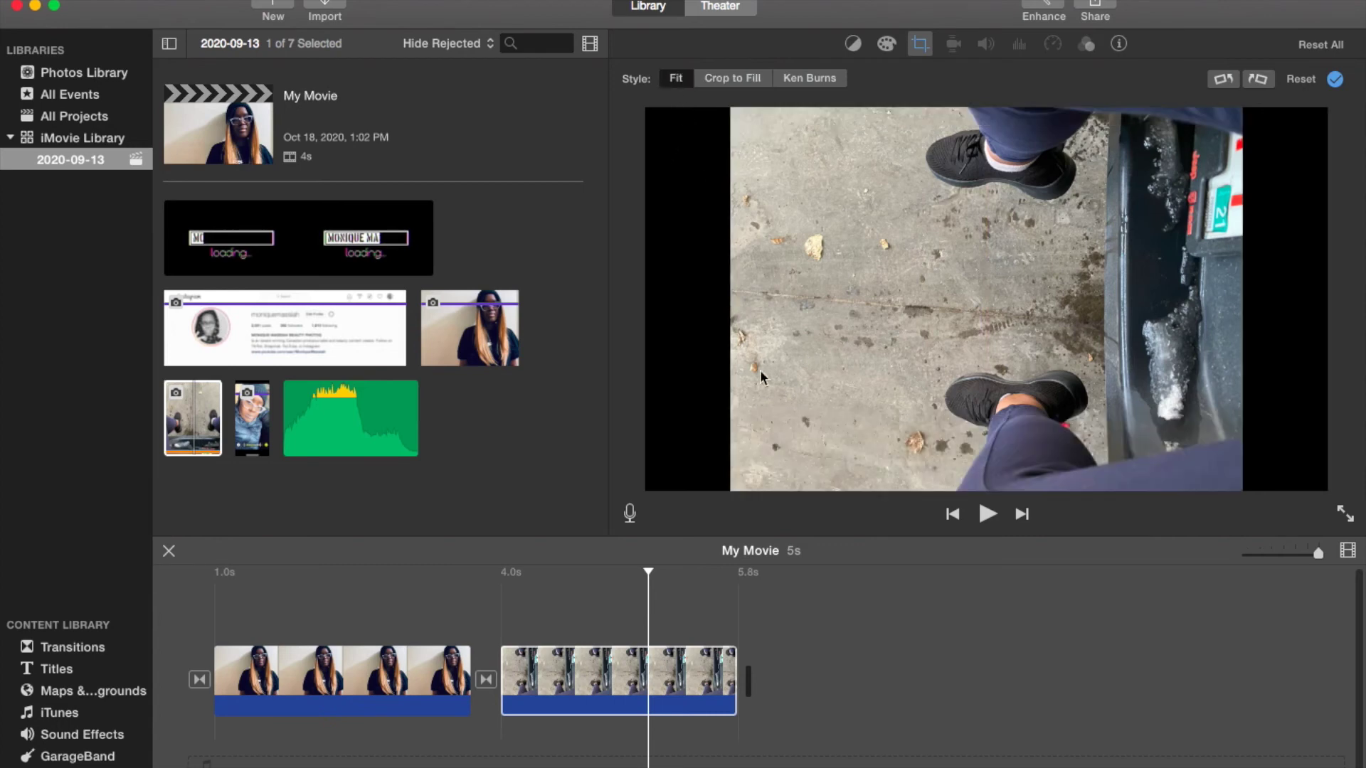
click(479, 620)
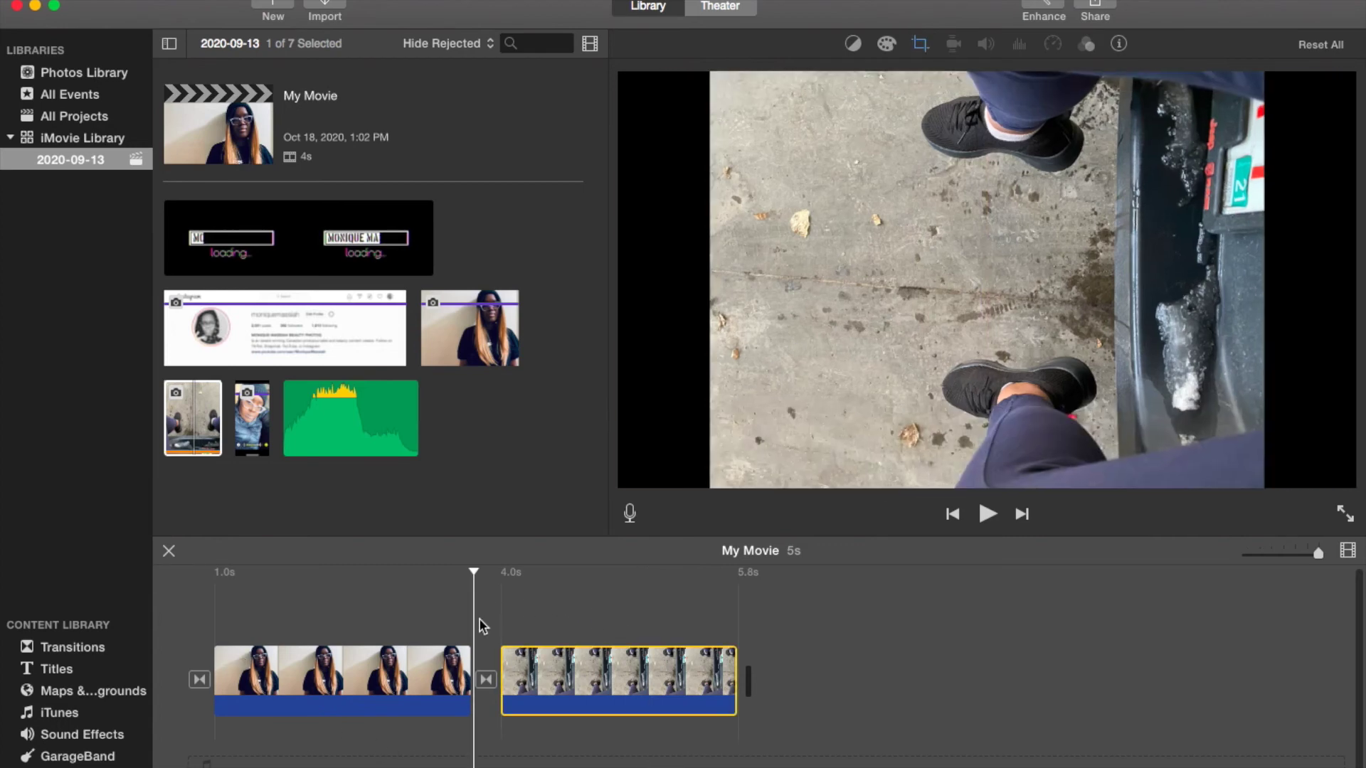
key(space)
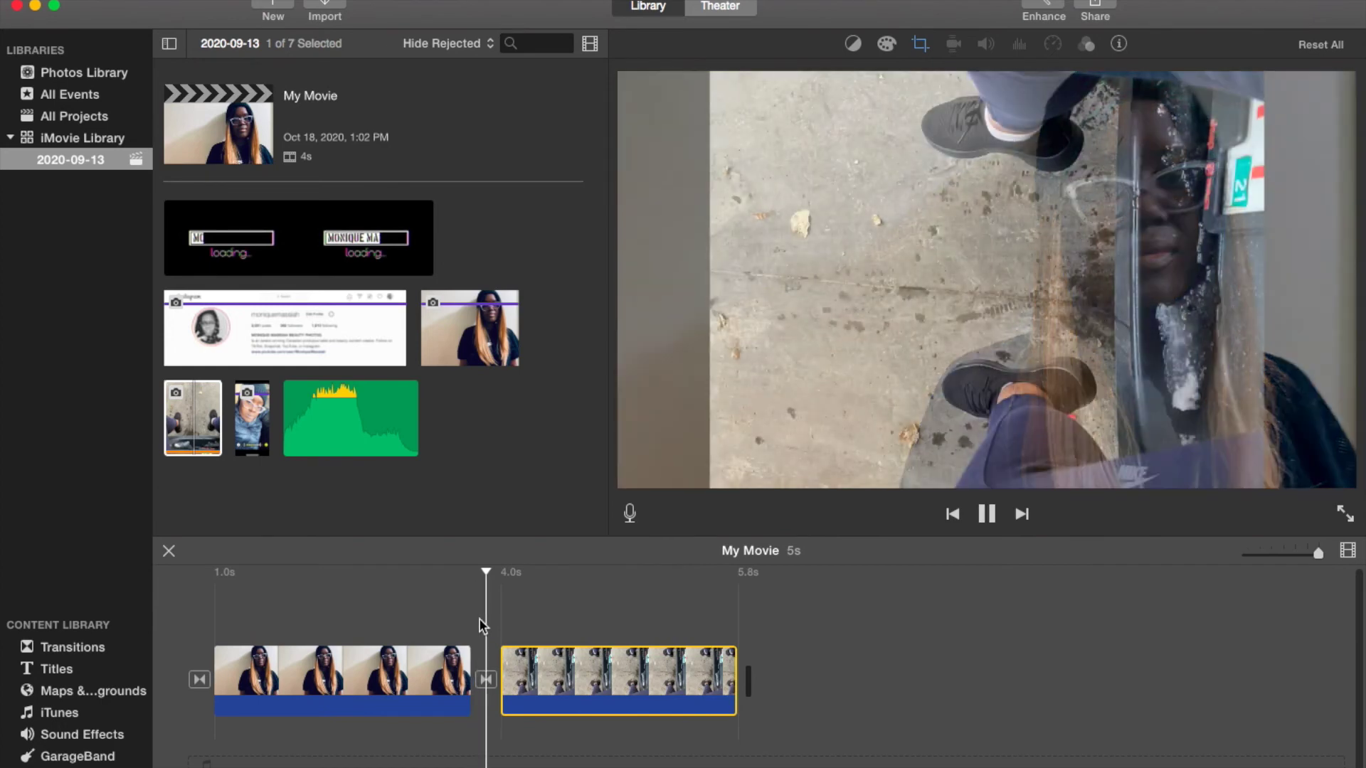